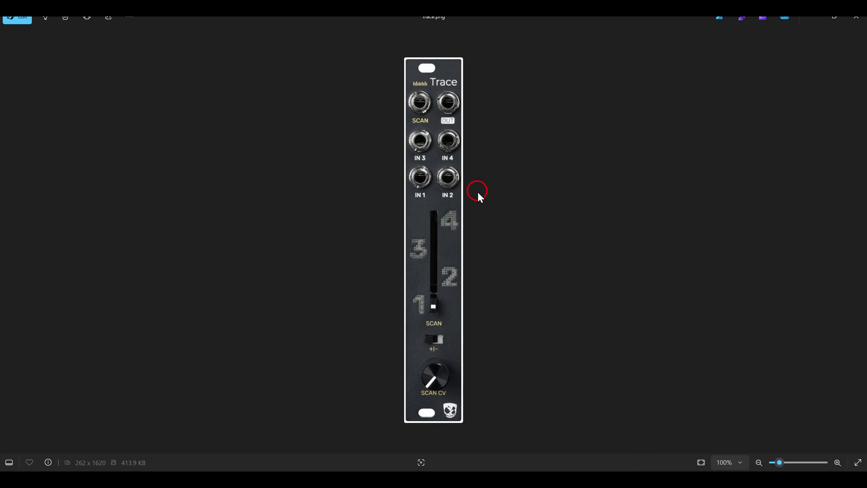
Mark inputs IN 1 to IN 4, then scroll past sections 2–4 to tip 5, Krell with four envelopes.
{"action": "left_click_drag", "start_coordinate": [383, 124], "coordinate": [489, 201]}
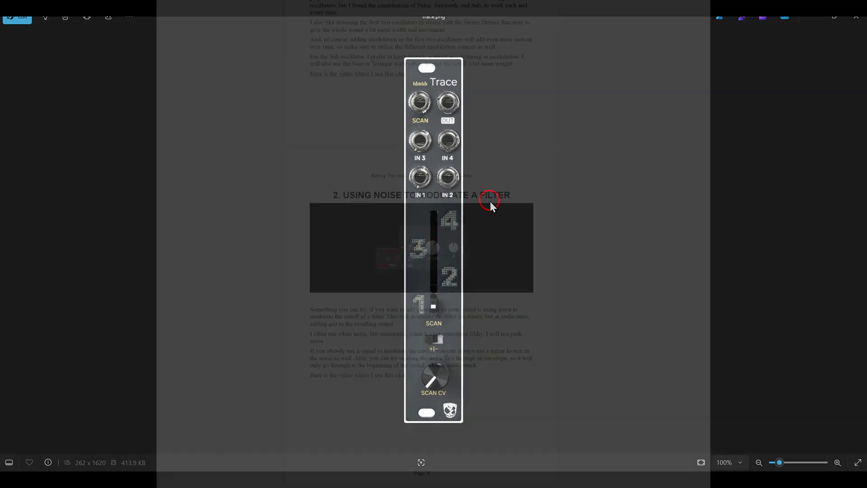
{"action": "scroll", "coordinate": [422, 244], "scroll_direction": "down", "scroll_amount": 5}
{"action": "scroll", "coordinate": [422, 243], "scroll_direction": "down", "scroll_amount": 7}
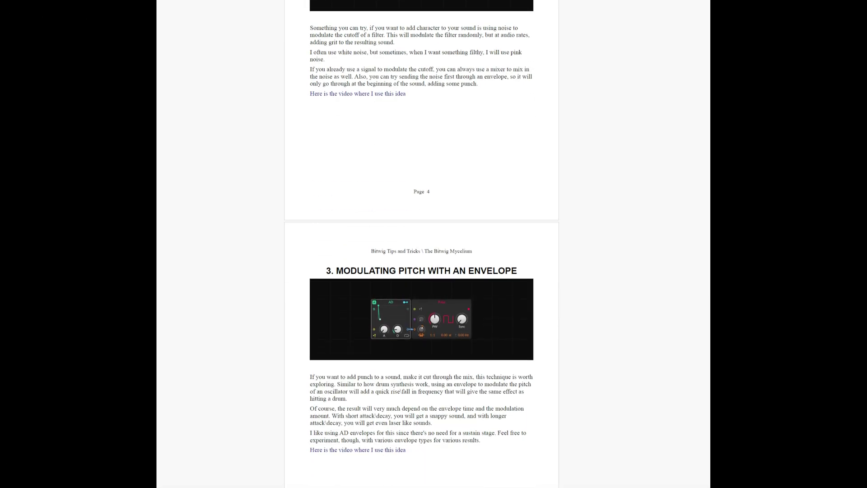
{"action": "scroll", "coordinate": [421, 244], "scroll_direction": "down", "scroll_amount": 6}
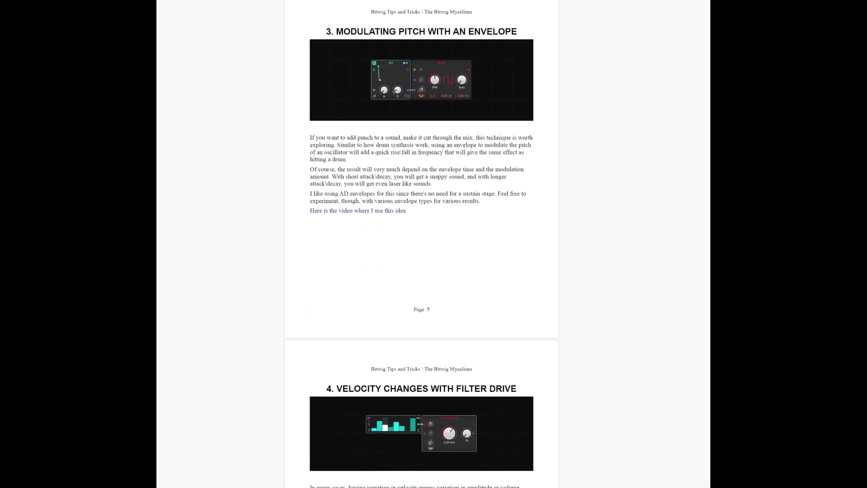
{"action": "scroll", "coordinate": [421, 244], "scroll_direction": "down", "scroll_amount": 7}
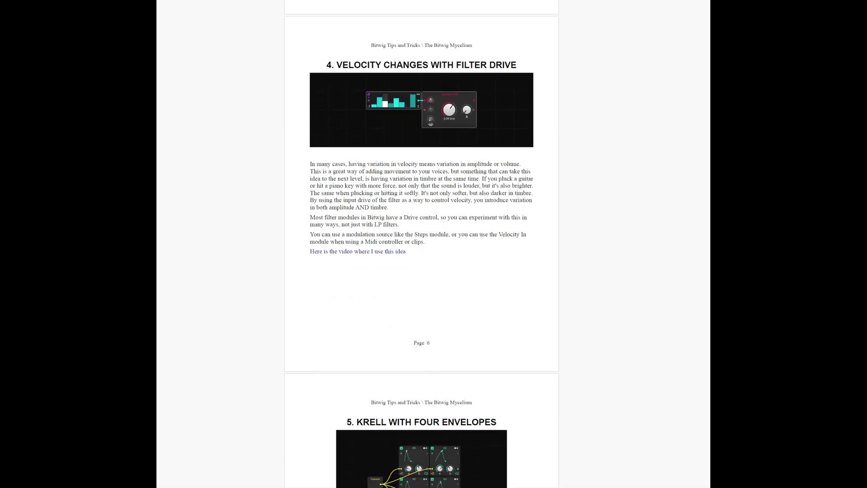
{"action": "scroll", "coordinate": [421, 244], "scroll_direction": "down", "scroll_amount": 3}
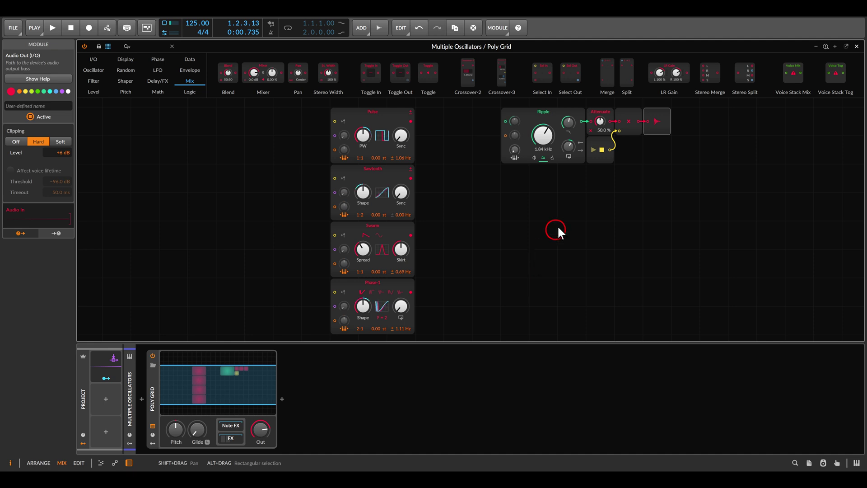
Add a four-input Merge module and cable Pulse, Sawtooth, Swarm and Phase-1 into inputs 1–4.
{"action": "left_click_drag", "start_coordinate": [607, 74], "coordinate": [459, 129]}
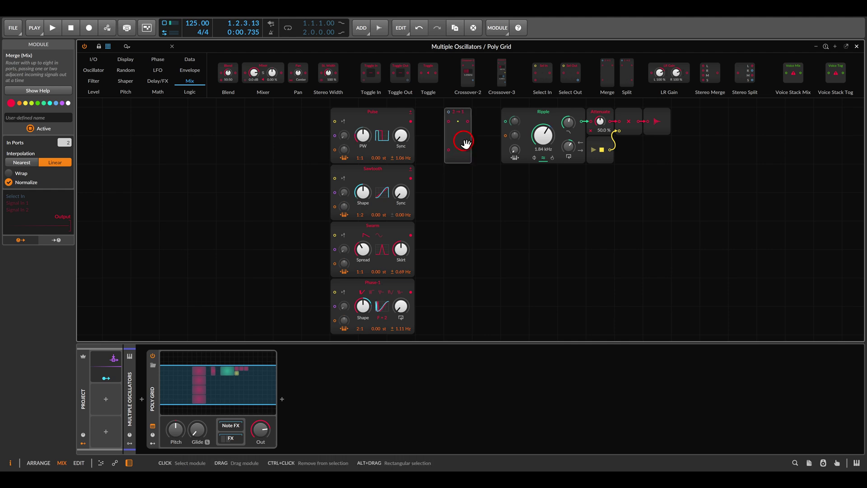
{"action": "left_click_drag", "start_coordinate": [66, 142], "coordinate": [93, 156]}
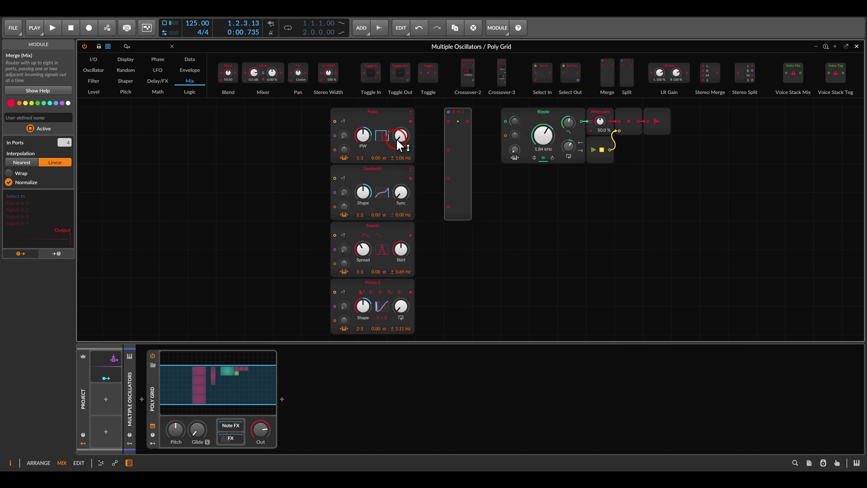
{"action": "left_click_drag", "start_coordinate": [411, 121], "coordinate": [447, 121]}
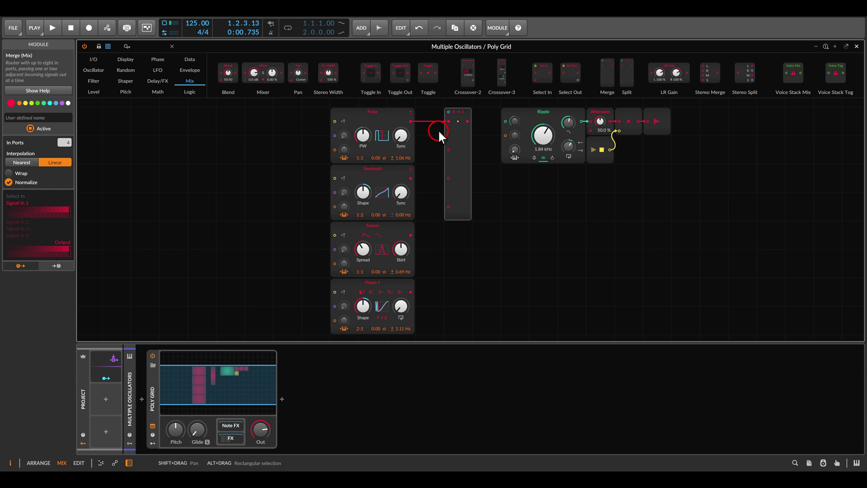
{"action": "left_click_drag", "start_coordinate": [410, 178], "coordinate": [445, 149]}
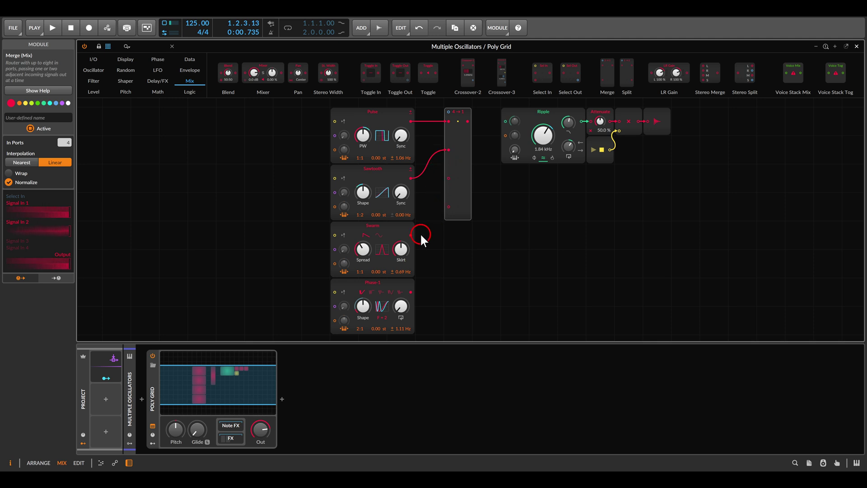
{"action": "left_click_drag", "start_coordinate": [410, 235], "coordinate": [446, 195]}
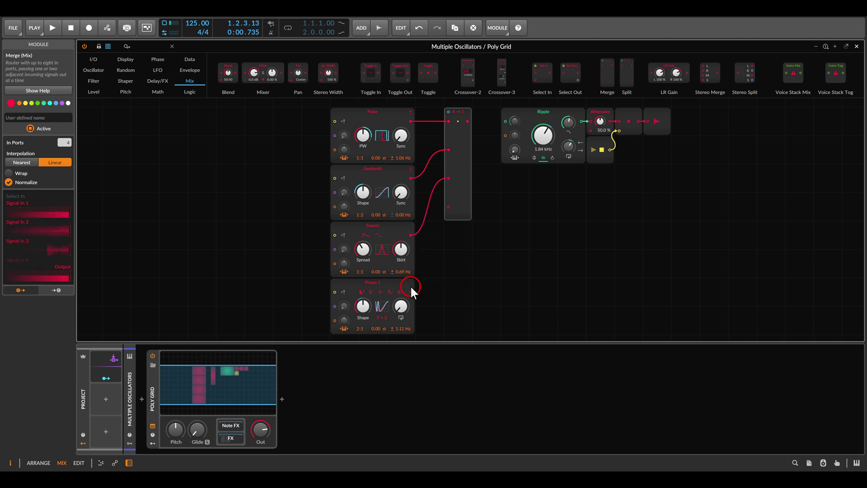
{"action": "left_click_drag", "start_coordinate": [410, 292], "coordinate": [449, 209]}
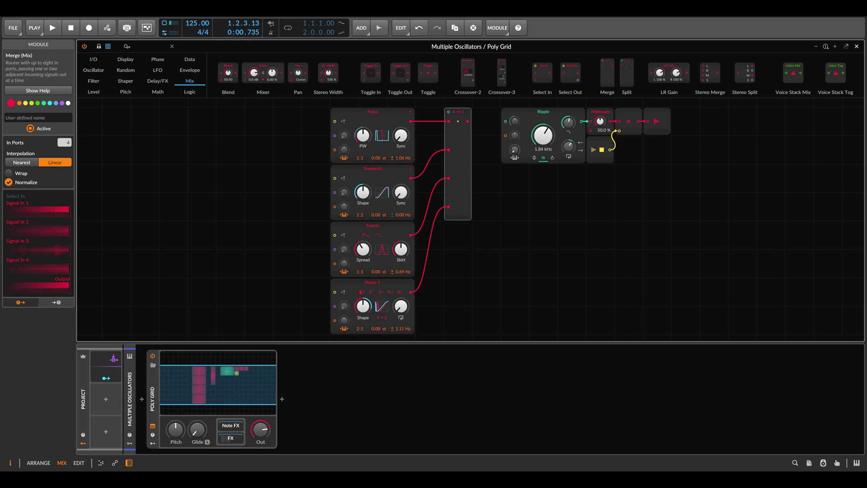
Feed the Merge output into Ripple and start playback.
{"action": "left_click_drag", "start_coordinate": [467, 121], "coordinate": [504, 122]}
{"action": "left_click", "coordinate": [500, 175]}
{"action": "key", "text": "space"}
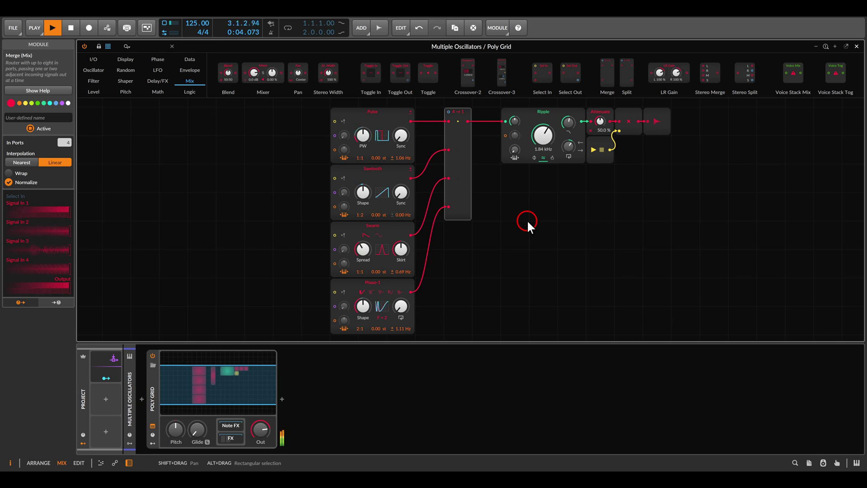
Zoom in and add a Value module from the Level category, wired to Merge's select input.
{"action": "scroll", "coordinate": [423, 219], "scroll_direction": "up", "scroll_amount": 3}
{"action": "scroll", "coordinate": [422, 219], "scroll_direction": "up", "scroll_amount": 1}
{"action": "key", "text": "plus"}
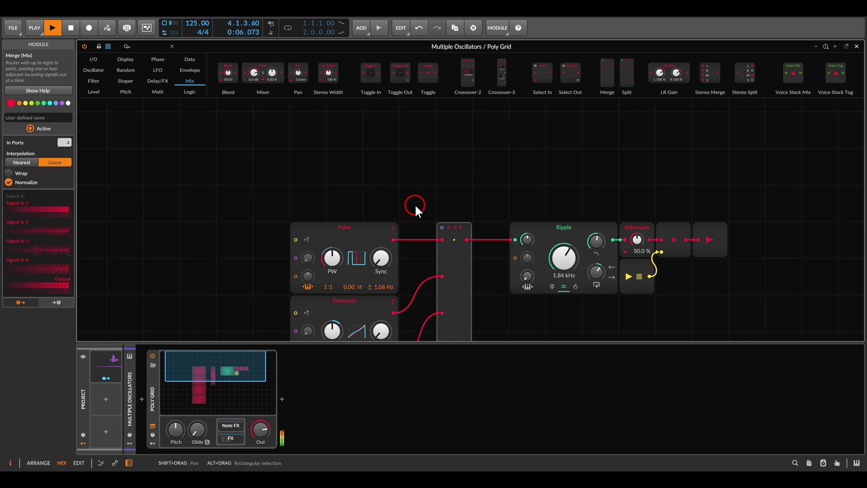
{"action": "left_click", "coordinate": [93, 90]}
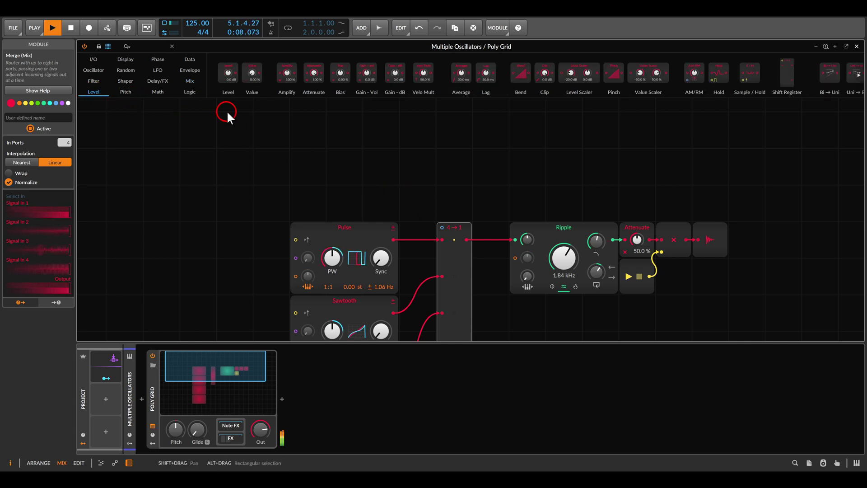
{"action": "left_click_drag", "start_coordinate": [357, 154], "coordinate": [442, 227]}
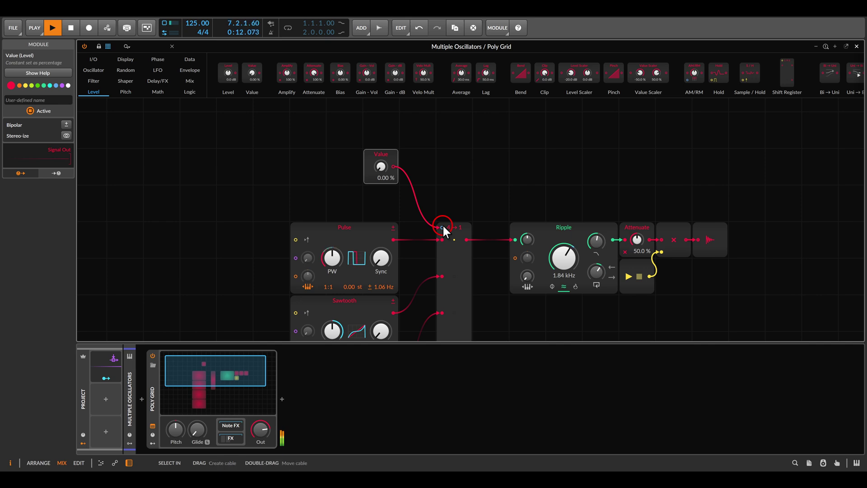
{"action": "scroll", "coordinate": [443, 225], "scroll_direction": "down", "scroll_amount": 1}
{"action": "left_click_drag", "start_coordinate": [385, 118], "coordinate": [406, 152]}
{"action": "scroll", "coordinate": [421, 156], "scroll_direction": "down", "scroll_amount": 1}
Delete the Value module and bring up the LFO family of modules.
{"action": "scroll", "coordinate": [407, 154], "scroll_direction": "up", "scroll_amount": 3}
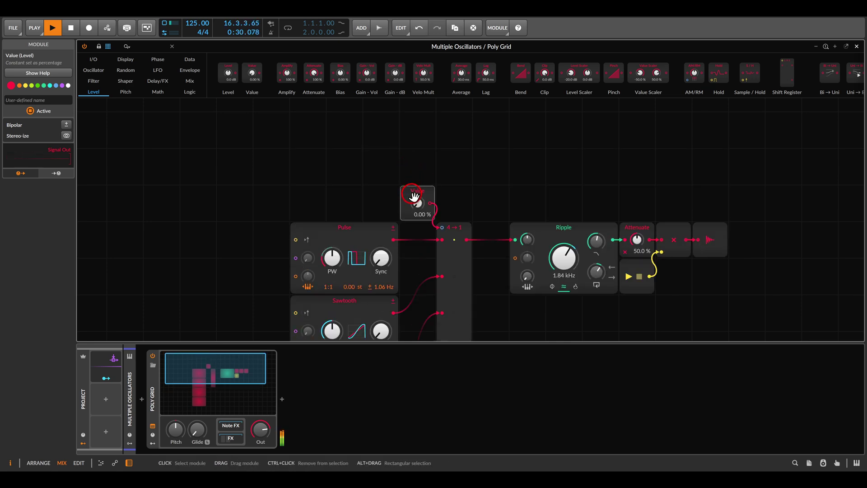
{"action": "key", "text": "Delete"}
{"action": "left_click", "coordinate": [157, 70]}
Place an LFO above Pulse and cable its output to Merge's select input.
{"action": "left_click_drag", "start_coordinate": [241, 91], "coordinate": [307, 149]}
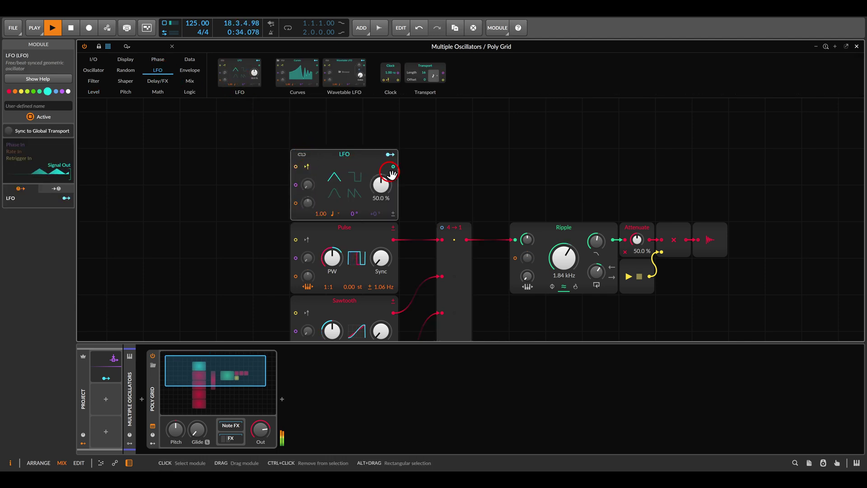
{"action": "left_click_drag", "start_coordinate": [393, 167], "coordinate": [441, 226]}
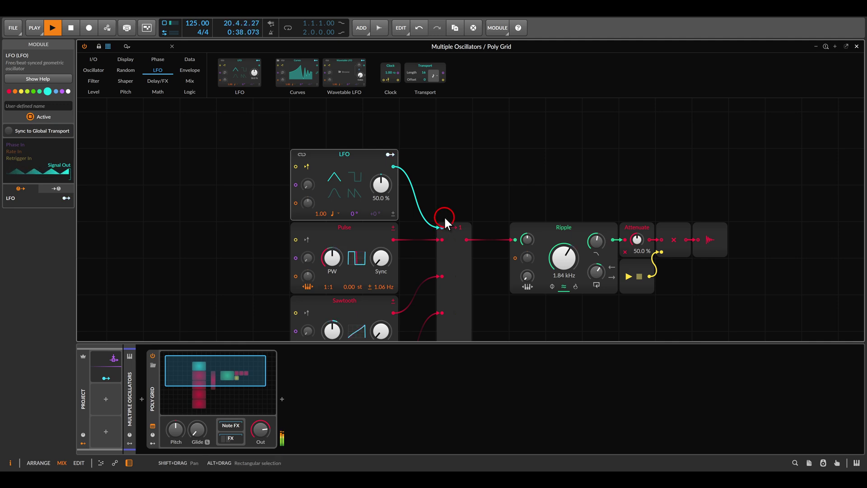
{"action": "scroll", "coordinate": [443, 216], "scroll_direction": "down", "scroll_amount": 2}
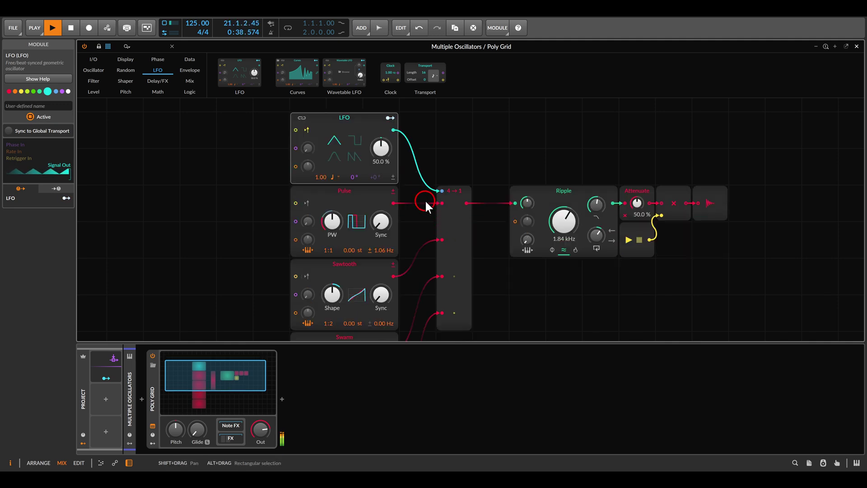
Switch the LFO rate to free Hz at about 0.36 Hz, then return to the mixer.
{"action": "left_click", "coordinate": [334, 176]}
{"action": "left_click", "coordinate": [343, 186]}
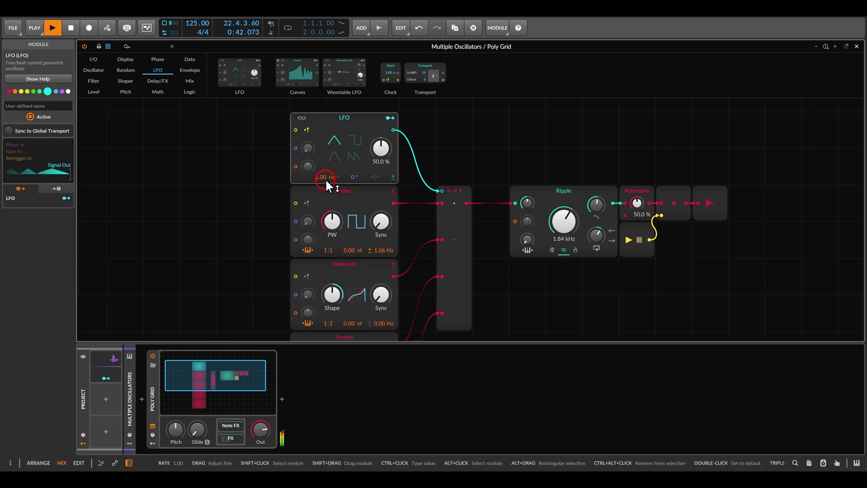
{"action": "mouse_move", "coordinate": [325, 178]}
{"action": "left_mouse_down"}
{"action": "mouse_move", "coordinate": [326, 196]}
{"action": "mouse_move", "coordinate": [325, 184]}
{"action": "left_mouse_up"}
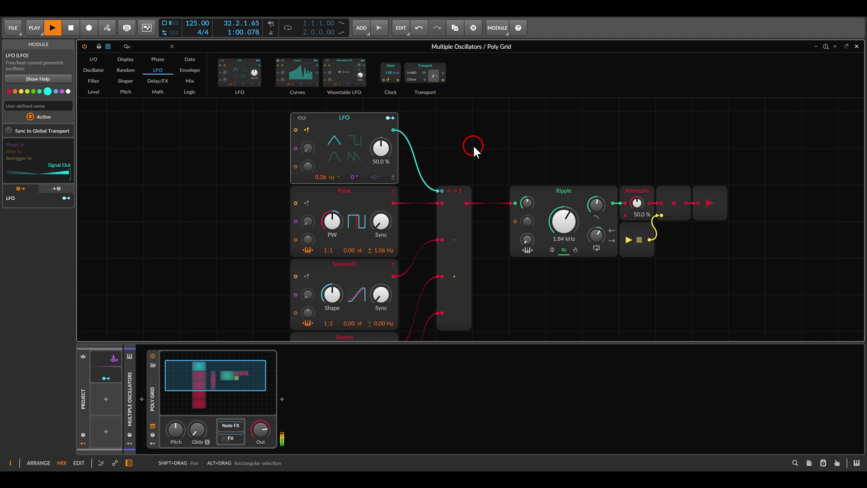
{"action": "key", "text": "Escape"}
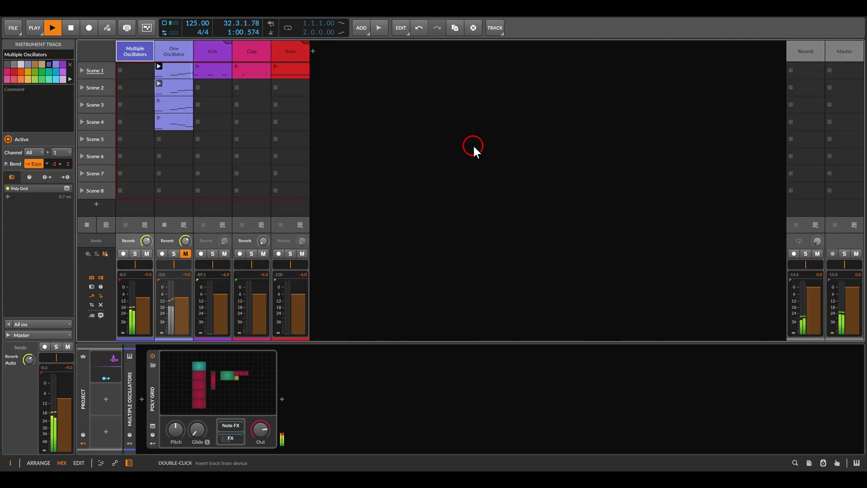
{"action": "left_click", "coordinate": [175, 254]}
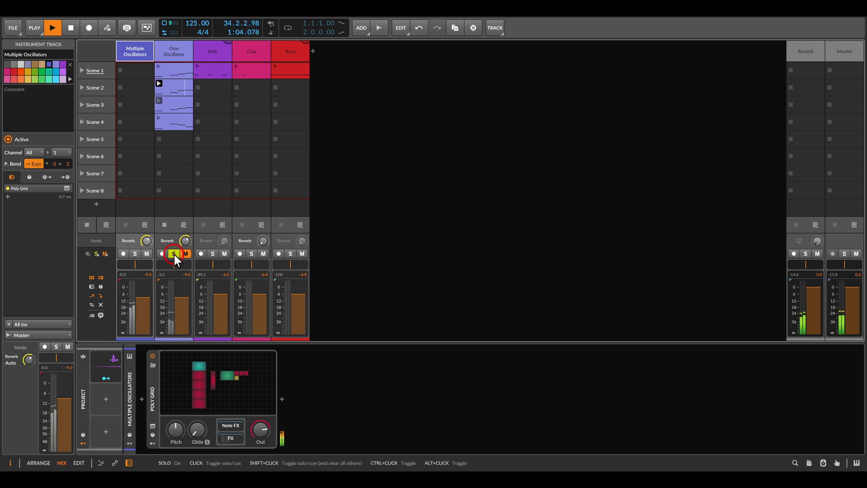
{"action": "left_click", "coordinate": [185, 254]}
{"action": "left_click", "coordinate": [178, 51]}
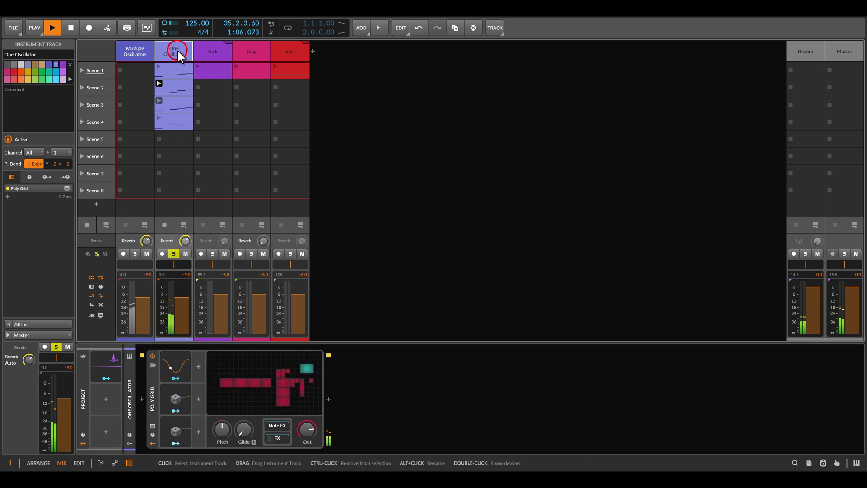
{"action": "double_click", "coordinate": [280, 376]}
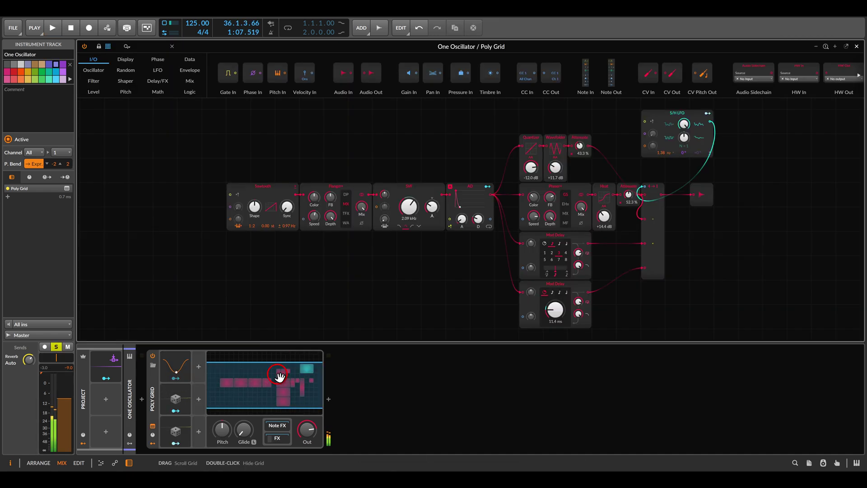
{"action": "left_click", "coordinate": [311, 243]}
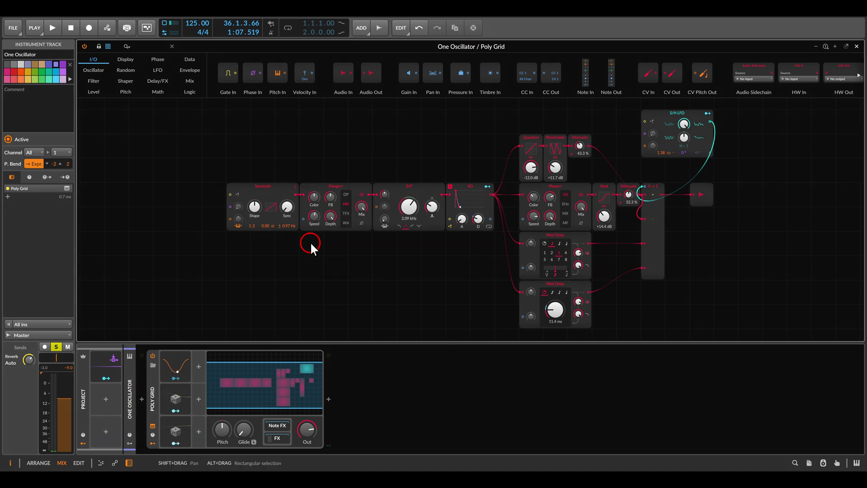
{"action": "left_click", "coordinate": [337, 189]}
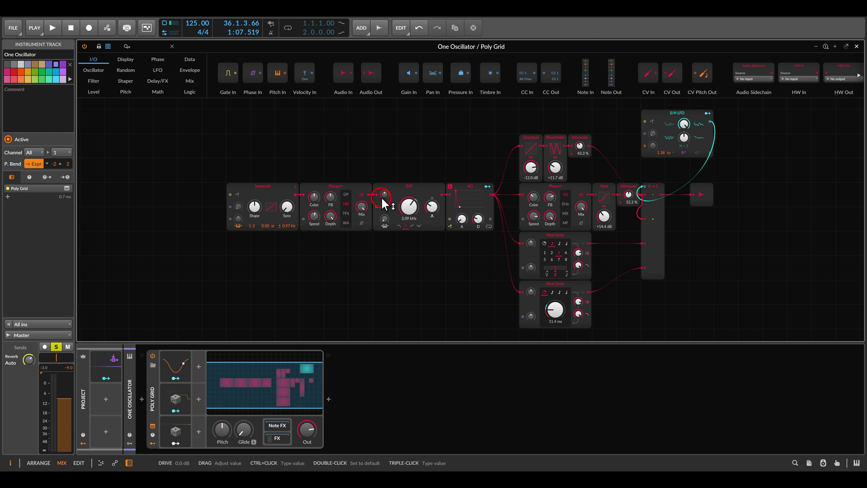
{"action": "left_click", "coordinate": [527, 142]}
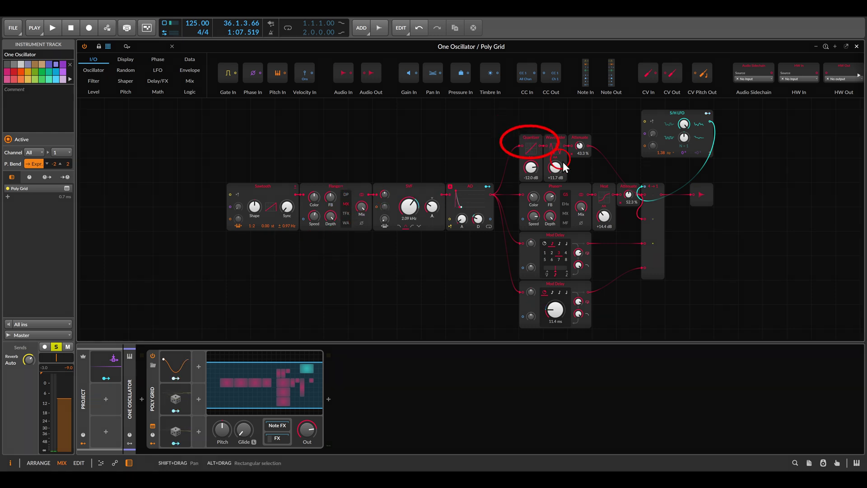
{"action": "left_click", "coordinate": [604, 184]}
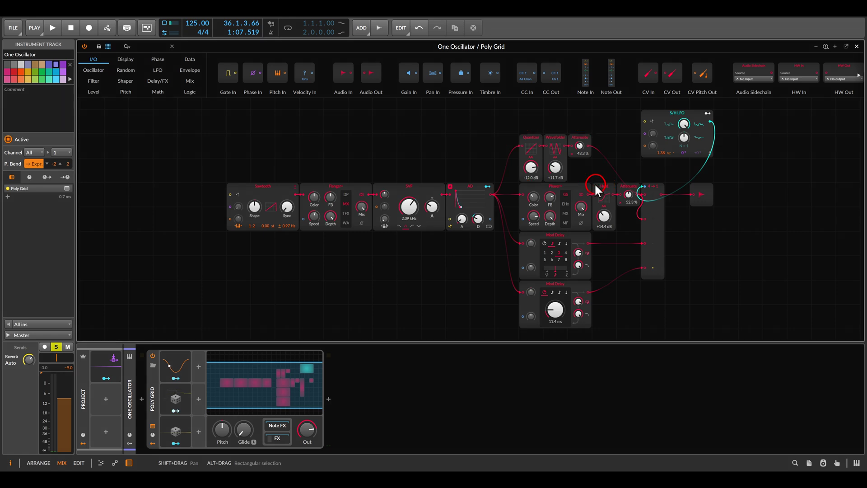
{"action": "left_click", "coordinate": [621, 223]}
{"action": "left_click", "coordinate": [655, 236]}
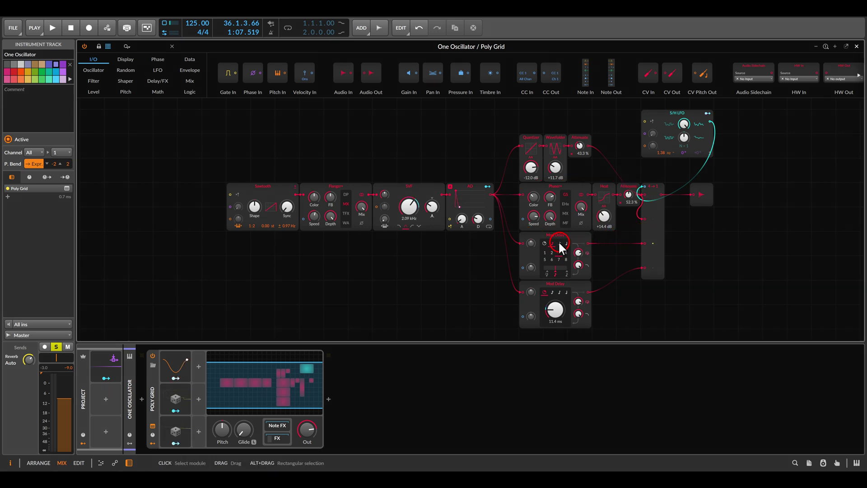
{"action": "left_click_drag", "start_coordinate": [507, 229], "coordinate": [613, 329]}
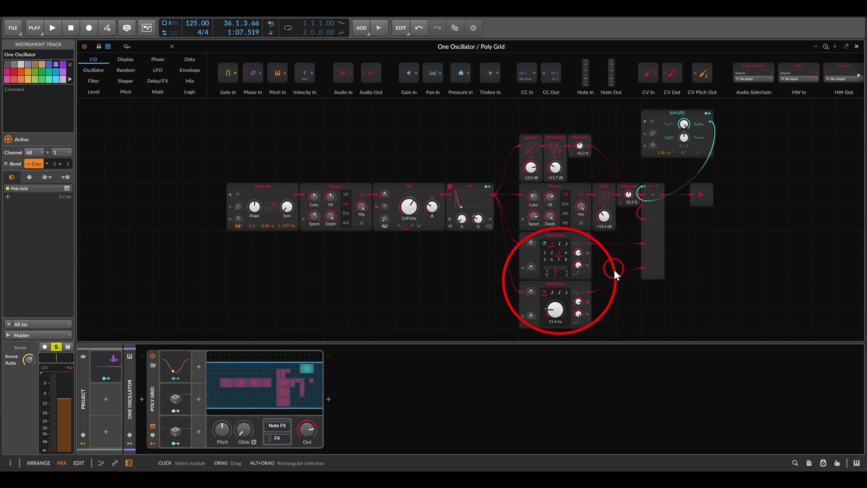
{"action": "left_click_drag", "start_coordinate": [529, 277], "coordinate": [614, 336]}
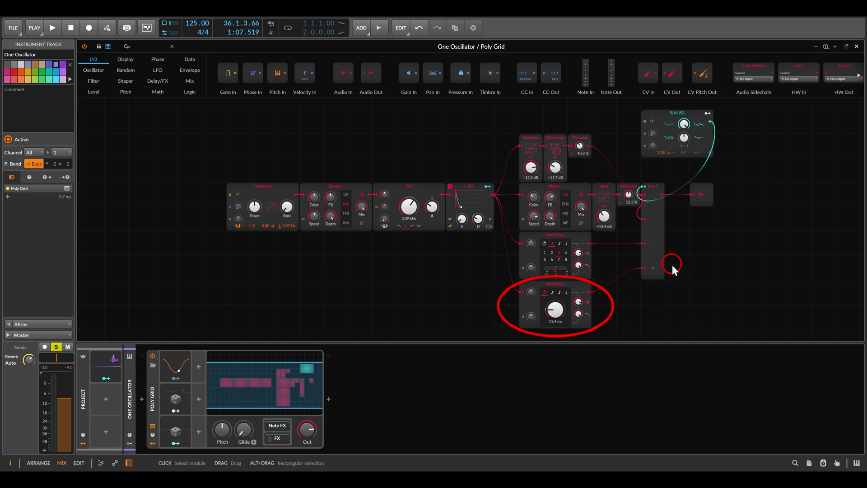
{"action": "left_click_drag", "start_coordinate": [626, 177], "coordinate": [677, 286]}
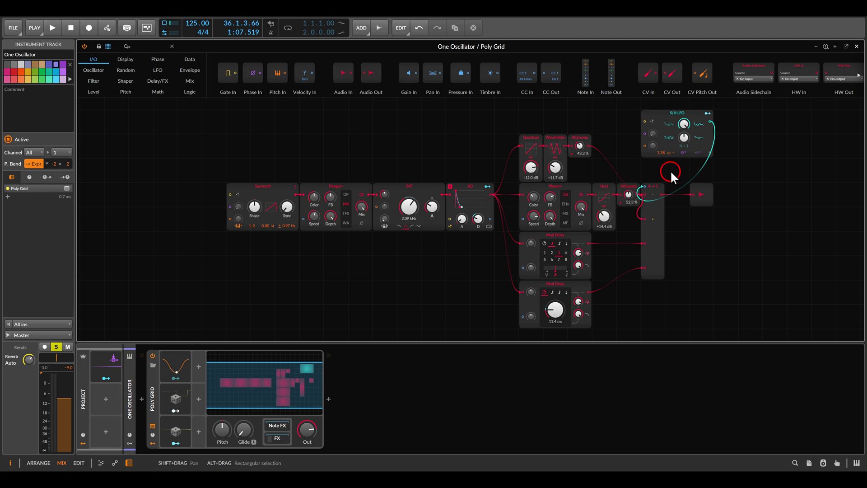
Play and then stop the One Oscillator patch, and close its Poly Grid editor.
{"action": "key", "text": "space"}
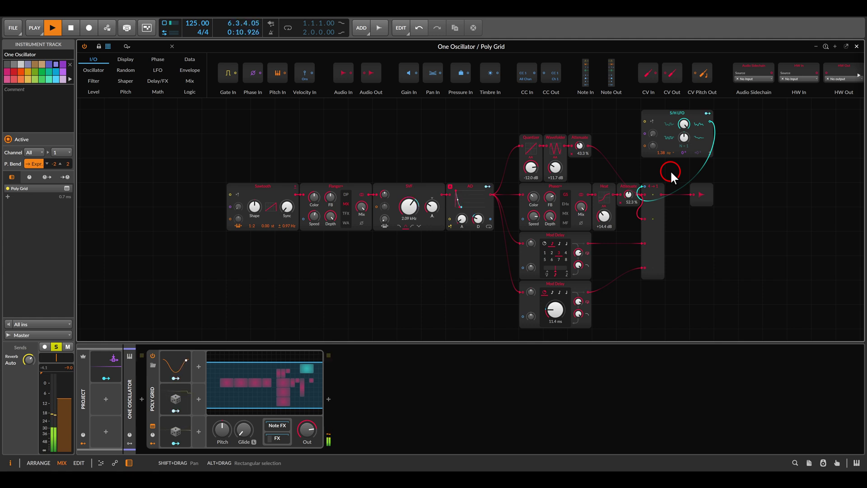
{"action": "key", "text": "space"}
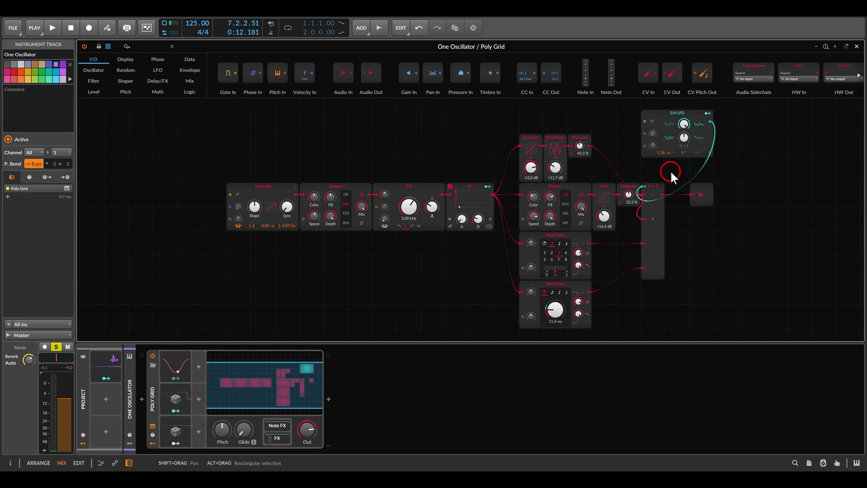
{"action": "key", "text": "Escape"}
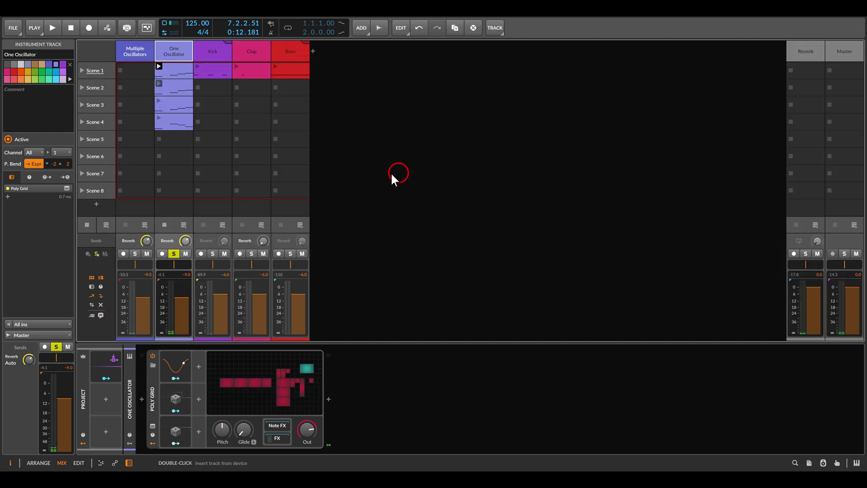
Unsolo One Oscillator, start playback, launch Scene 1, and open the Multiple Voices Poly Grid editor.
{"action": "left_click", "coordinate": [174, 254]}
{"action": "key", "text": "space"}
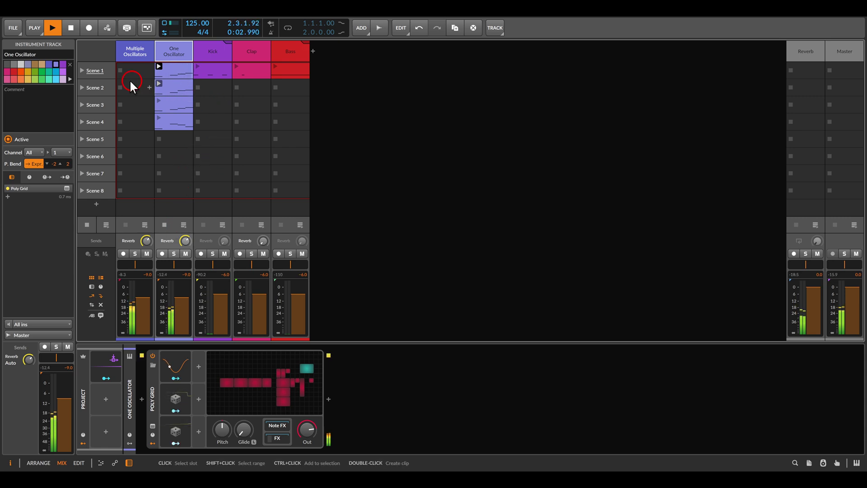
{"action": "left_click", "coordinate": [82, 70]}
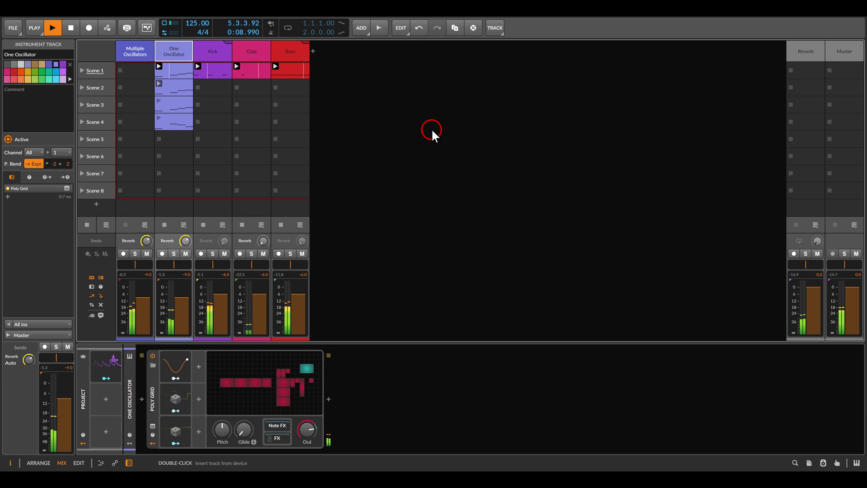
{"action": "double_click", "coordinate": [280, 385]}
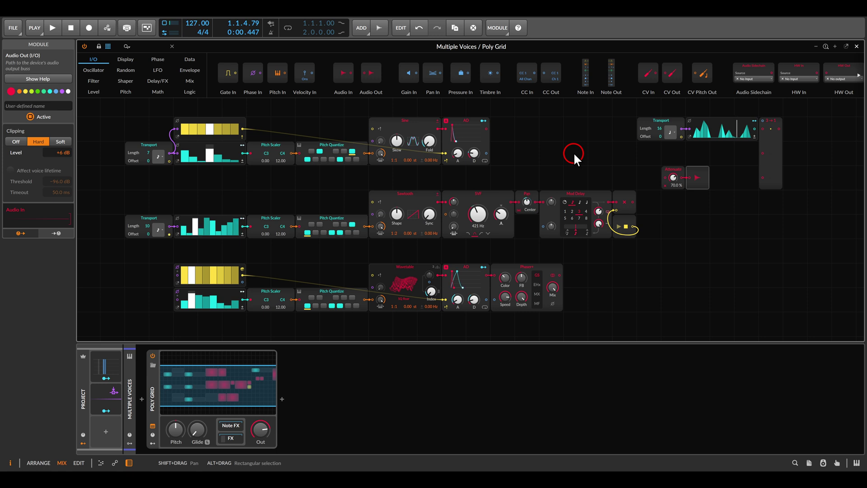
Audition the sine, sawtooth and Phaser+ voices one by one through Attenuate, then disconnect.
{"action": "left_click_drag", "start_coordinate": [486, 129], "coordinate": [662, 177]}
{"action": "key", "text": "space"}
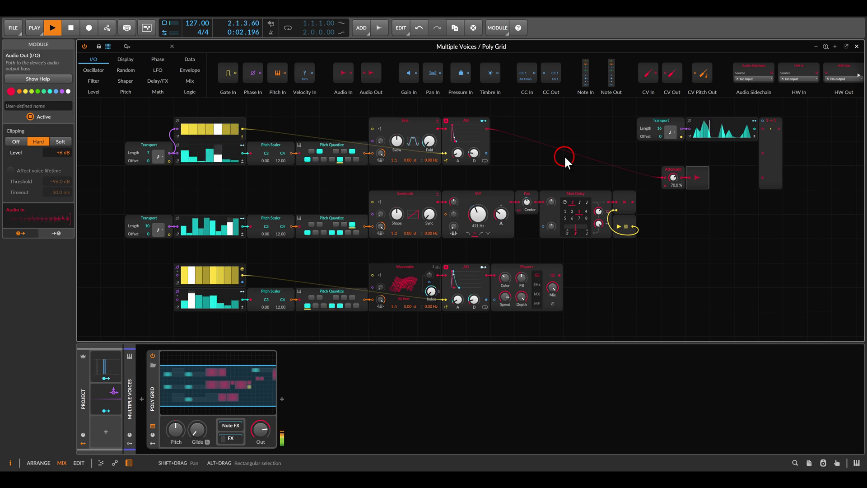
{"action": "left_click_drag", "start_coordinate": [486, 129], "coordinate": [632, 198]}
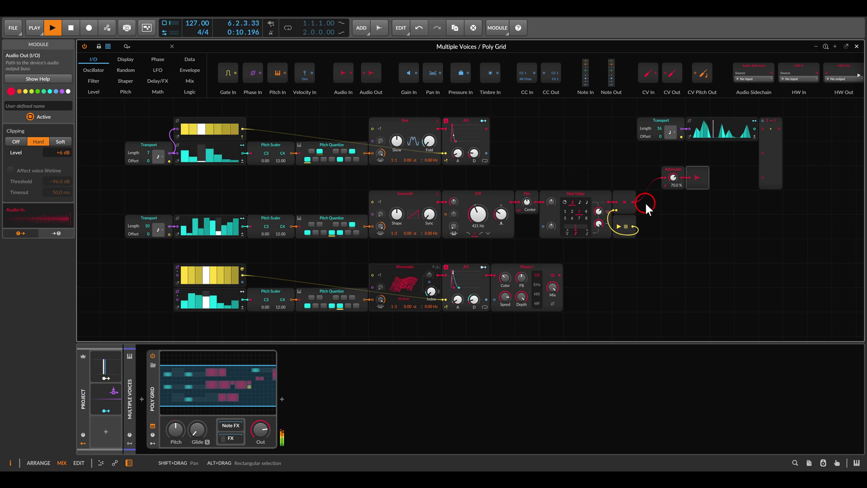
{"action": "left_click_drag", "start_coordinate": [631, 203], "coordinate": [560, 274]}
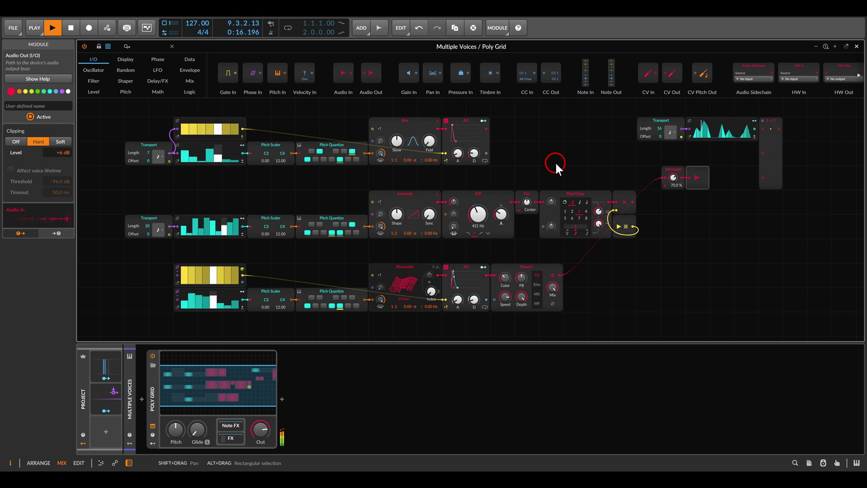
{"action": "left_click_drag", "start_coordinate": [559, 274], "coordinate": [743, 167]}
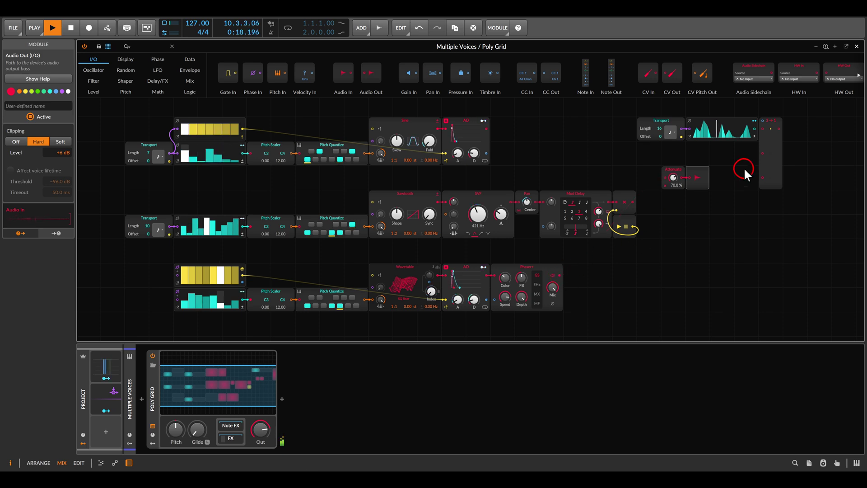
Move the 3→1 Merge module near the voices and shift Attenuate and output right.
{"action": "left_click_drag", "start_coordinate": [776, 140], "coordinate": [627, 127]}
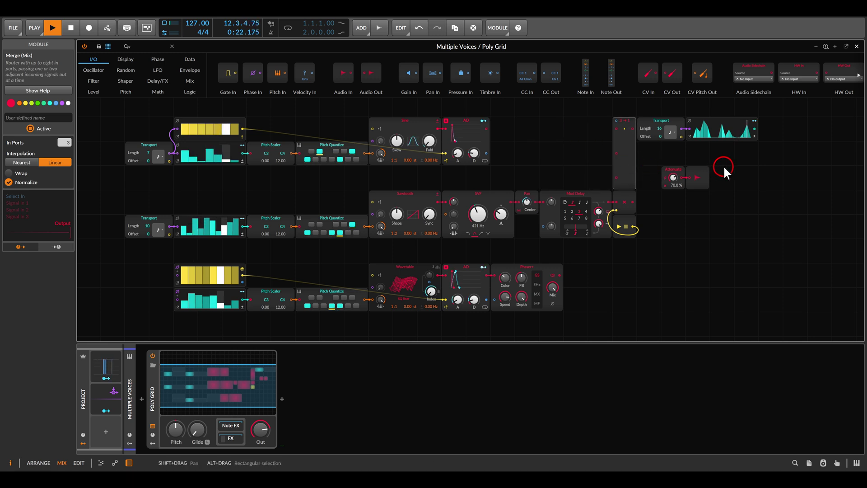
{"action": "mouse_move", "coordinate": [722, 168]}
{"action": "left_mouse_down"}
{"action": "mouse_move", "coordinate": [678, 179]}
{"action": "mouse_move", "coordinate": [725, 179]}
{"action": "left_mouse_up"}
{"action": "left_click_drag", "start_coordinate": [624, 161], "coordinate": [672, 210]}
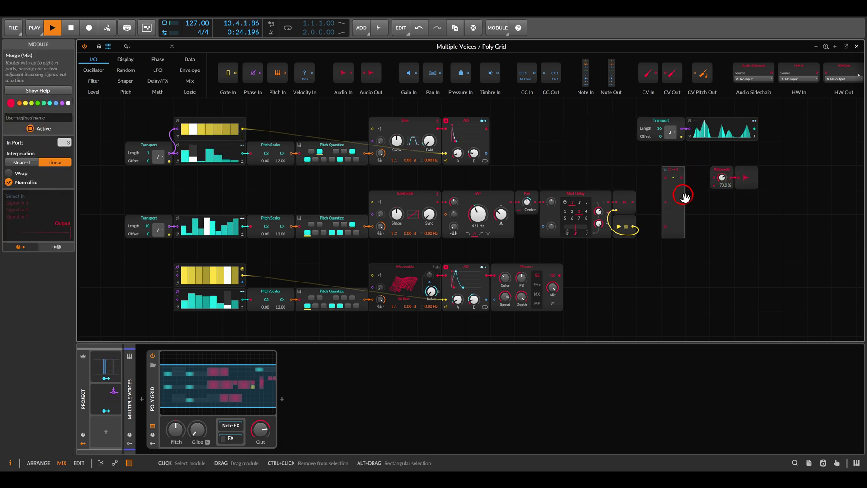
Cable the AD, sawtooth and Phaser+ outputs into Merge inputs 1, 2 and 3.
{"action": "left_click_drag", "start_coordinate": [665, 176], "coordinate": [485, 129]}
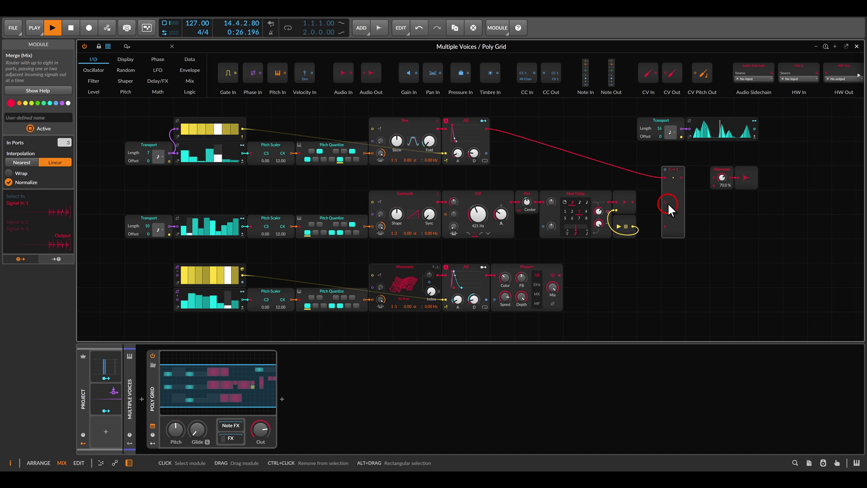
{"action": "left_click_drag", "start_coordinate": [666, 202], "coordinate": [555, 273]}
{"action": "scroll", "coordinate": [738, 188], "scroll_direction": "up", "scroll_amount": 2}
{"action": "left_click_drag", "start_coordinate": [737, 188], "coordinate": [559, 225]}
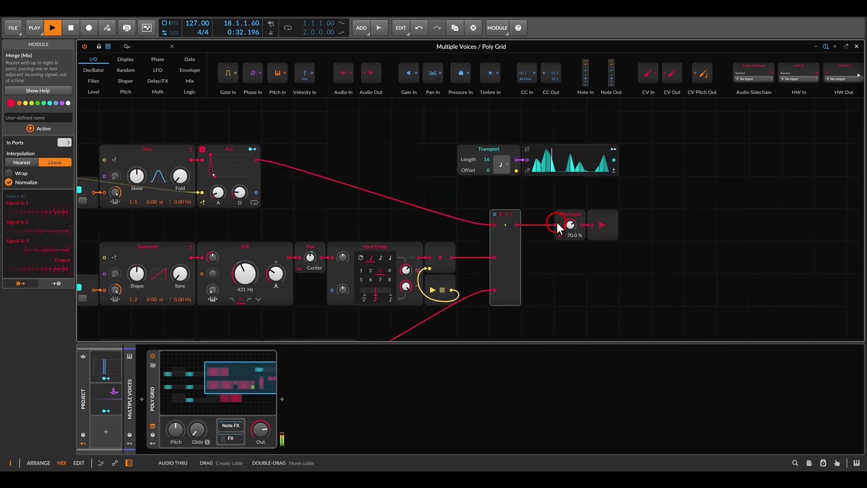
{"action": "scroll", "coordinate": [556, 220], "scroll_direction": "up", "scroll_amount": 1}
{"action": "scroll", "coordinate": [544, 173], "scroll_direction": "up", "scroll_amount": 2}
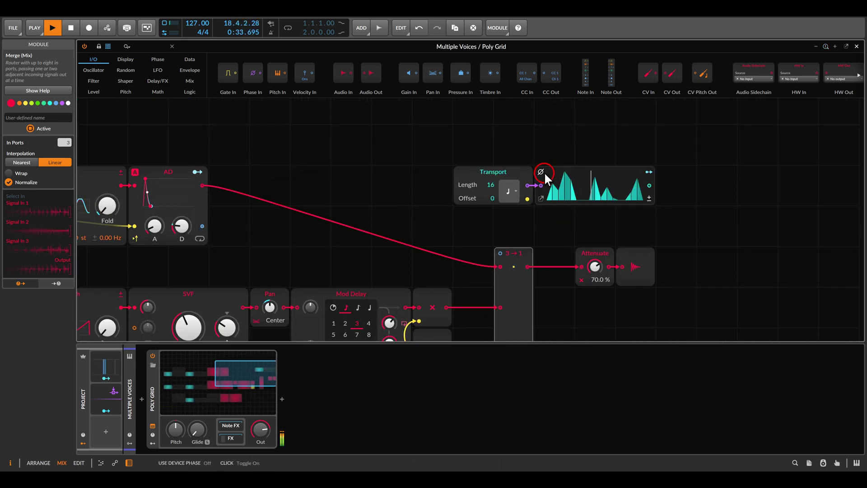
Toggle the Steps module's interpolation off and back on, then cable Steps into Merge's Select input.
{"action": "left_click", "coordinate": [541, 198]}
{"action": "left_click", "coordinate": [554, 230]}
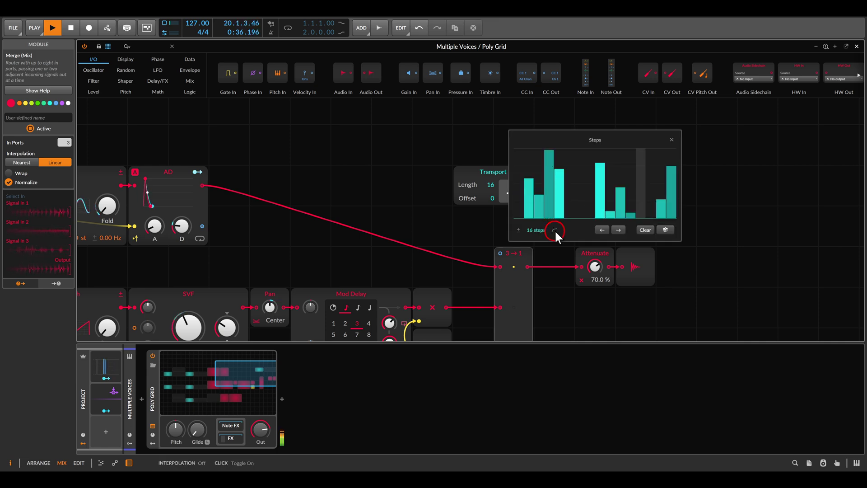
{"action": "left_click", "coordinate": [554, 230]}
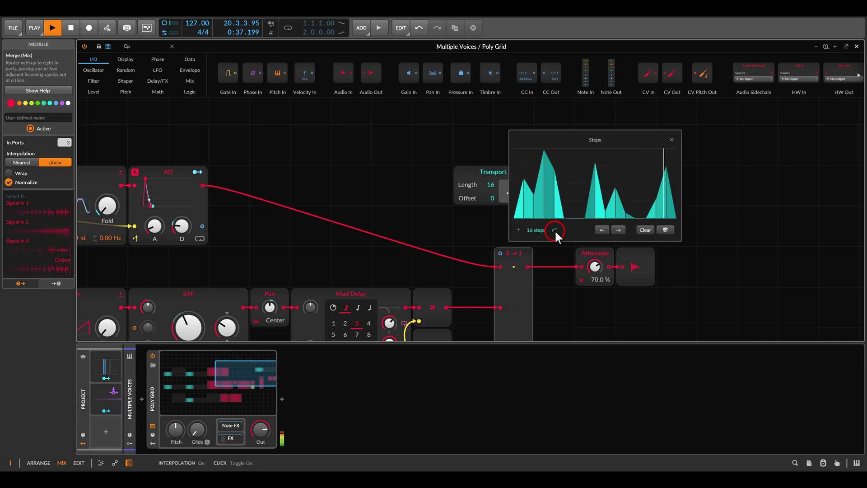
{"action": "left_click", "coordinate": [671, 139]}
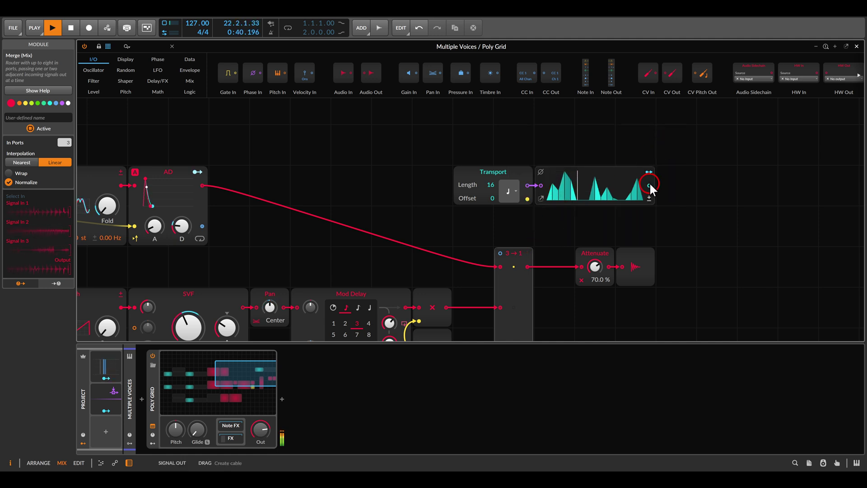
{"action": "left_click_drag", "start_coordinate": [650, 185], "coordinate": [500, 252]}
{"action": "scroll", "coordinate": [502, 247], "scroll_direction": "down", "scroll_amount": 3}
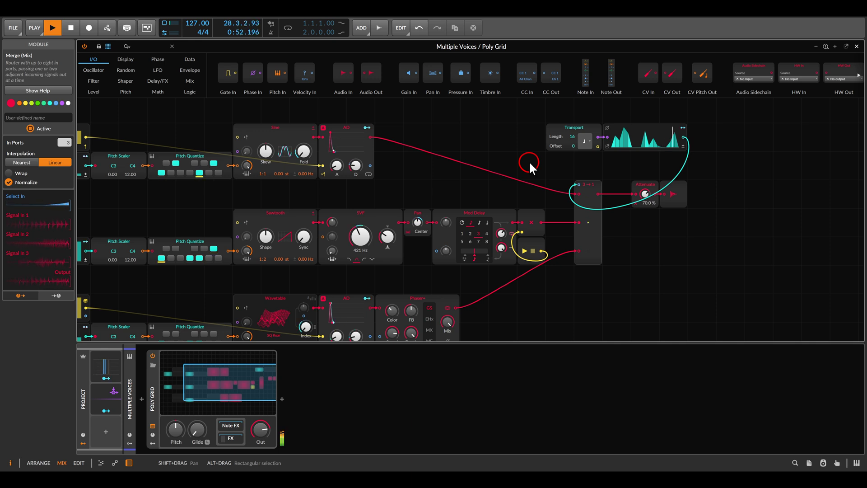
Stop playback, solo the Percussion track, open its Poly Grid patch, and restart playback.
{"action": "key", "text": "space"}
{"action": "key", "text": "Escape"}
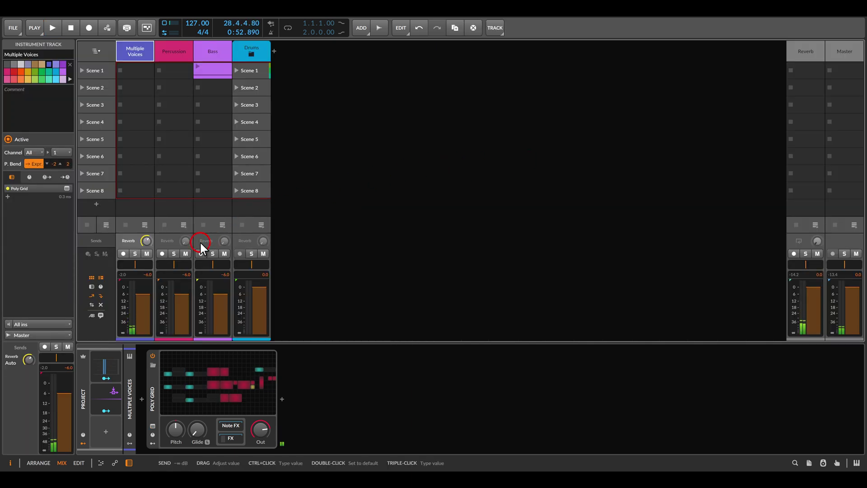
{"action": "left_click", "coordinate": [175, 253]}
{"action": "left_click", "coordinate": [175, 53]}
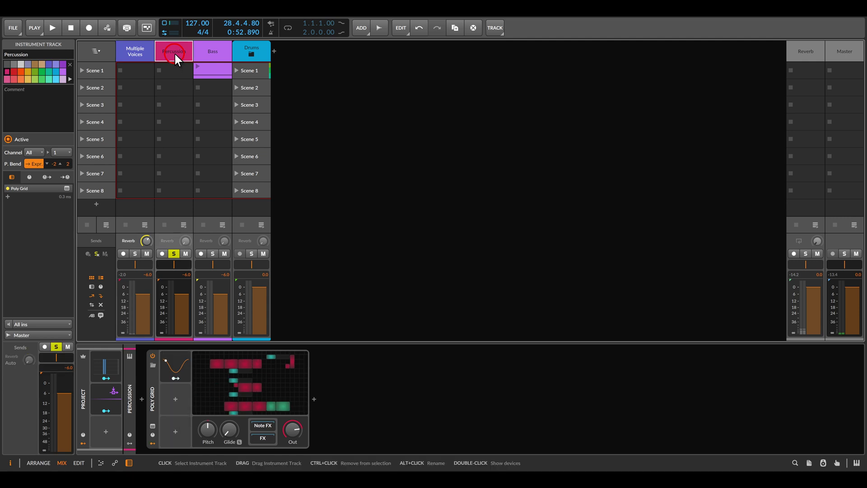
{"action": "left_click", "coordinate": [246, 383]}
{"action": "scroll", "coordinate": [478, 188], "scroll_direction": "down", "scroll_amount": 3}
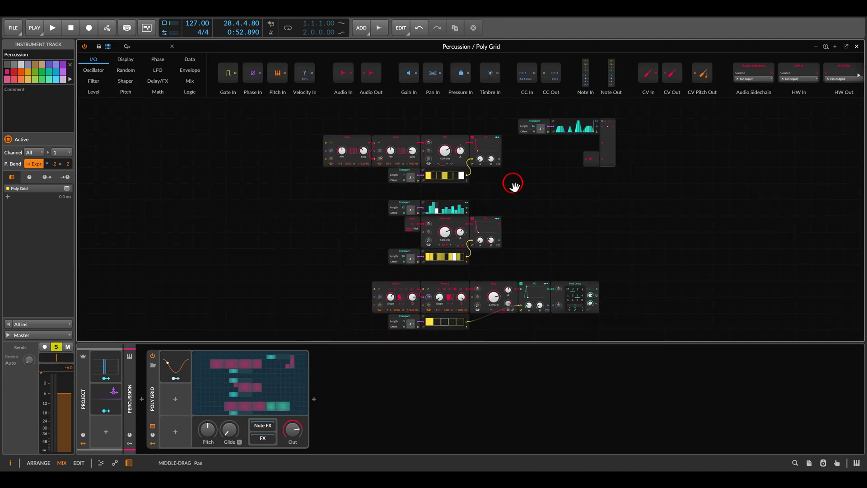
{"action": "key", "text": "space"}
Detach the upper envelope's cable from the output and pan to the lower envelope.
{"action": "left_click_drag", "start_coordinate": [482, 156], "coordinate": [551, 183]}
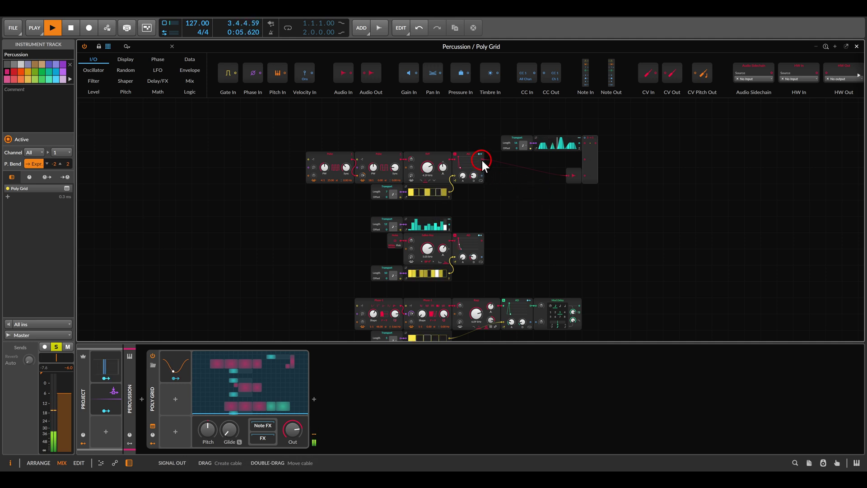
{"action": "left_click_drag", "start_coordinate": [482, 161], "coordinate": [481, 239]}
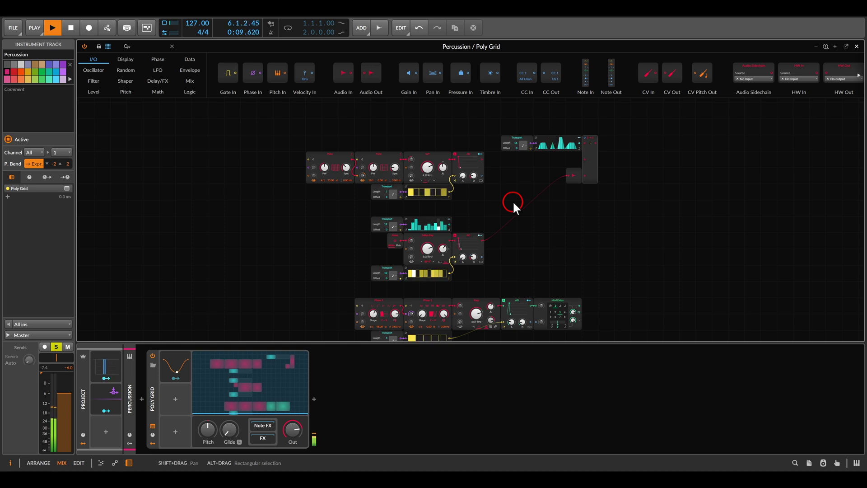
{"action": "left_click_drag", "start_coordinate": [526, 225], "coordinate": [559, 275]}
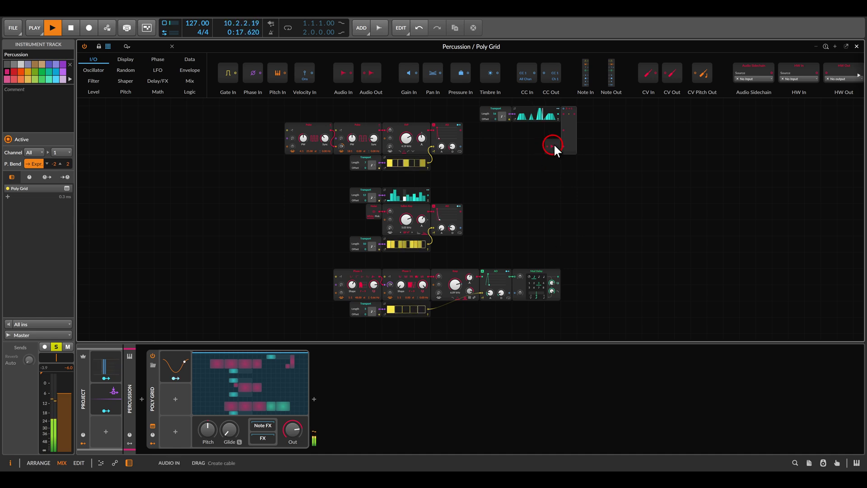
Place Merge beside the envelopes, cable the upper envelope to input 1 and the step sequencer to Select In.
{"action": "left_click_drag", "start_coordinate": [564, 143], "coordinate": [507, 192]}
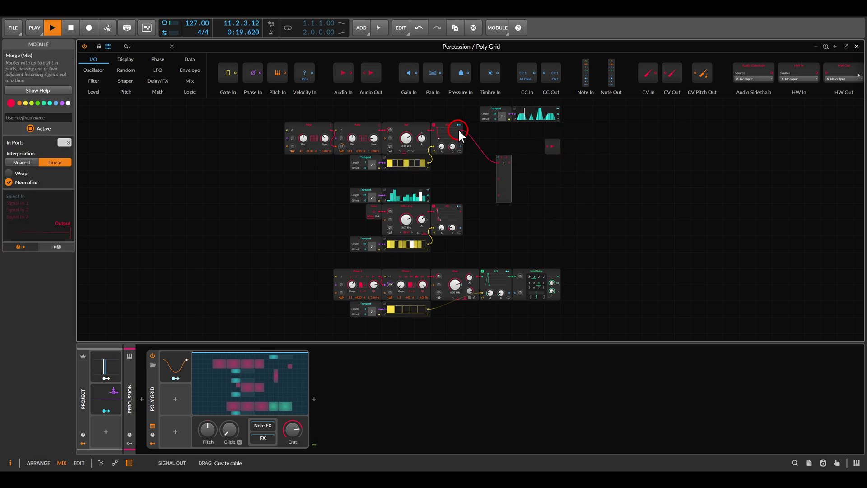
{"action": "left_click_drag", "start_coordinate": [458, 130], "coordinate": [558, 280]}
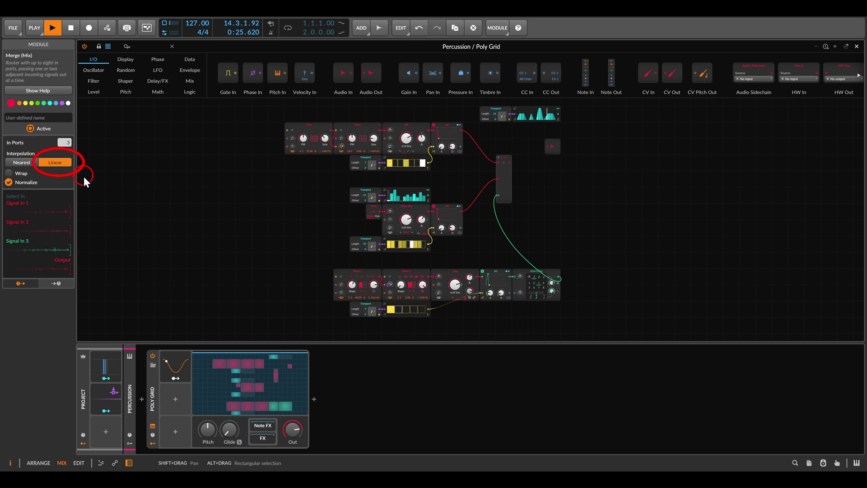
{"action": "scroll", "coordinate": [527, 137], "scroll_direction": "up", "scroll_amount": 5}
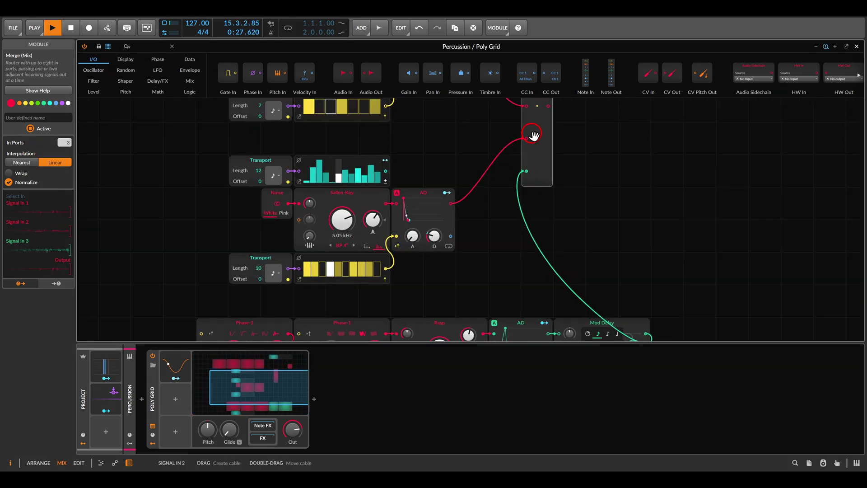
{"action": "left_click_drag", "start_coordinate": [574, 144], "coordinate": [457, 227]}
{"action": "left_click_drag", "start_coordinate": [541, 254], "coordinate": [556, 236]}
Send the Merge output to the audio output, close the editor, and unsolo Percussion.
{"action": "left_click_drag", "start_coordinate": [497, 225], "coordinate": [571, 193]}
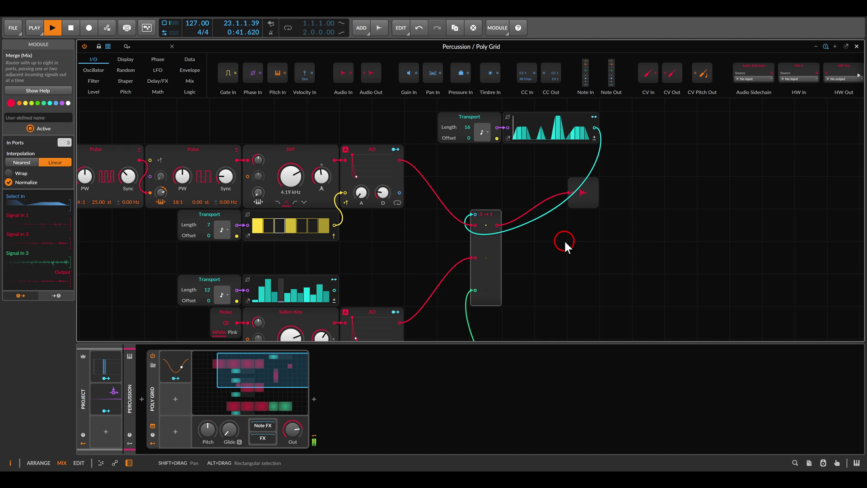
{"action": "key", "text": "Escape"}
{"action": "left_click", "coordinate": [172, 252]}
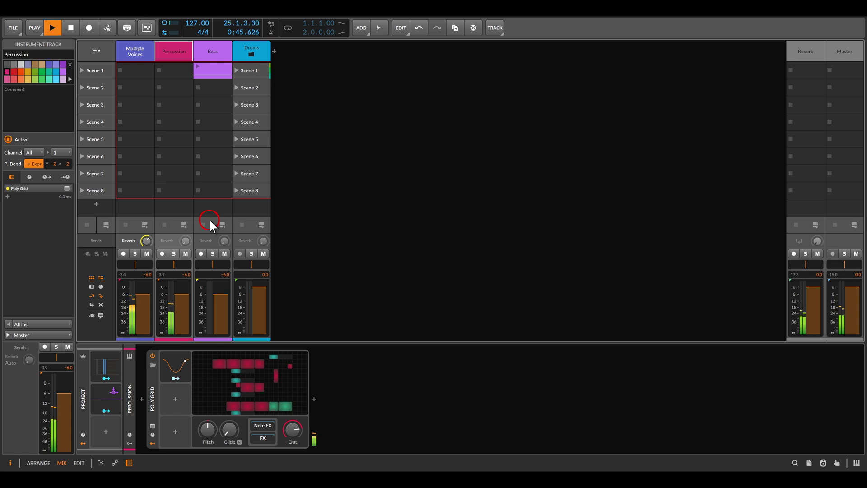
Solo the Bass track and open its Poly Grid patch.
{"action": "left_click", "coordinate": [212, 254]}
{"action": "left_click", "coordinate": [206, 55]}
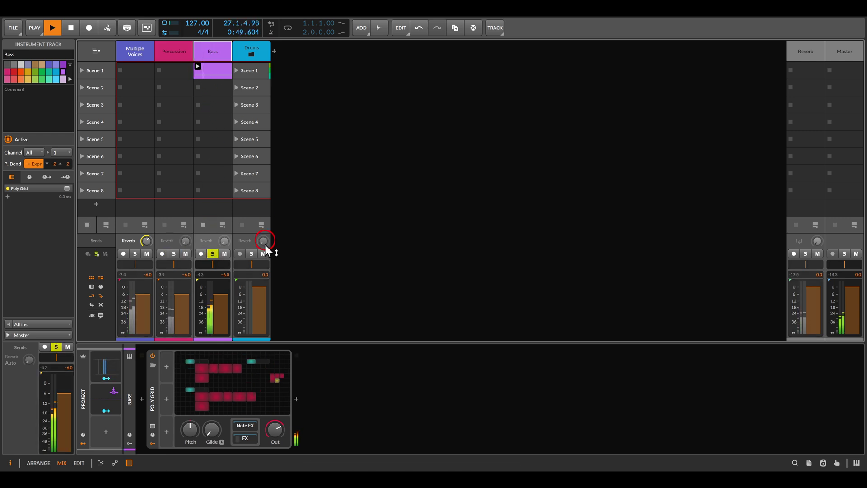
{"action": "left_click", "coordinate": [233, 388]}
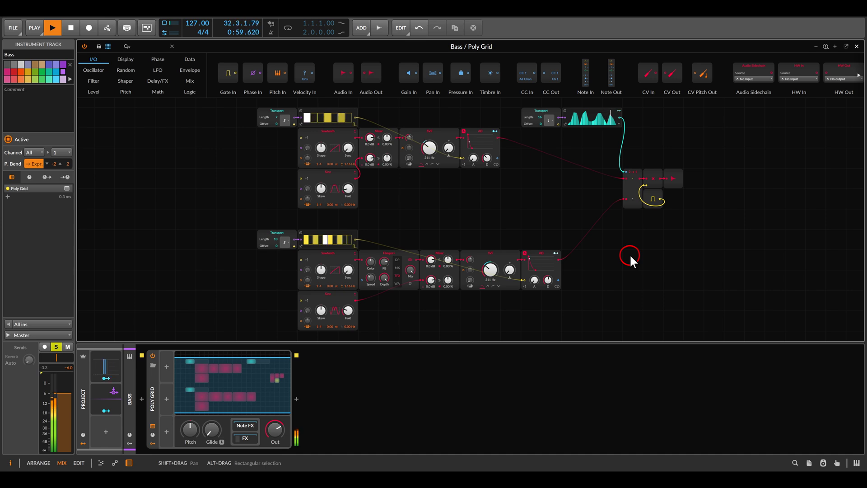
Close the Bass Poly Grid, unsolo Bass, and launch the Drums group.
{"action": "key", "text": "Escape"}
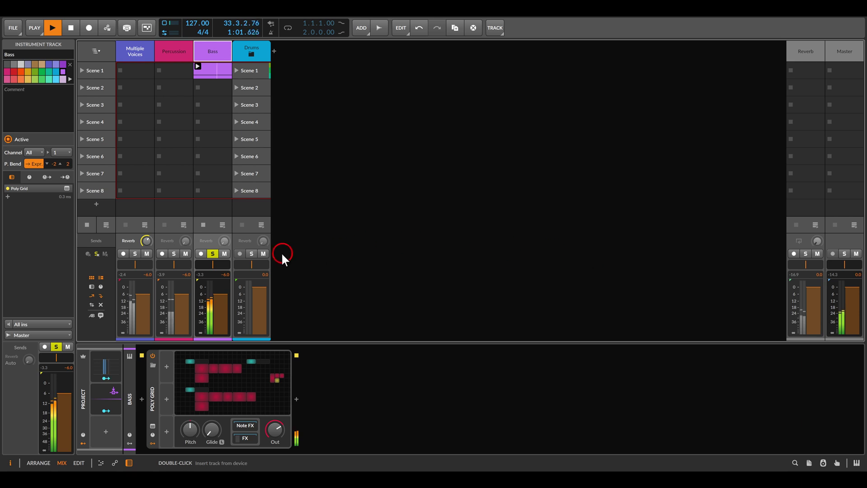
{"action": "left_click", "coordinate": [213, 253]}
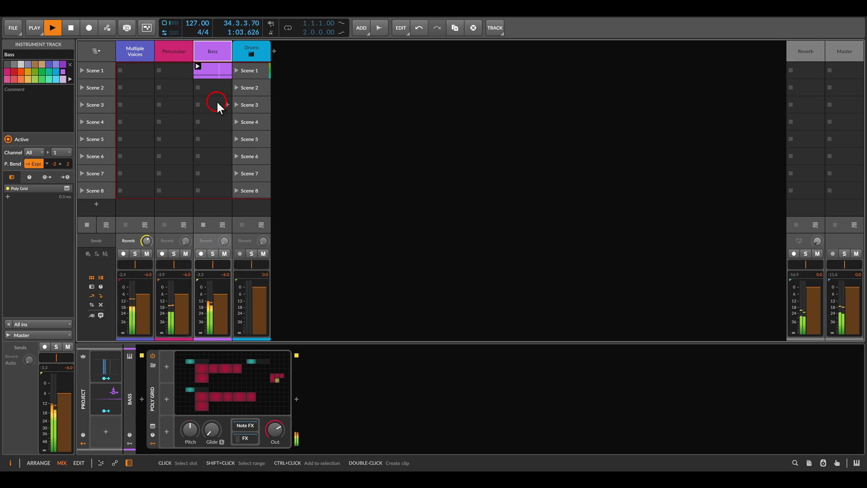
{"action": "left_click", "coordinate": [236, 70]}
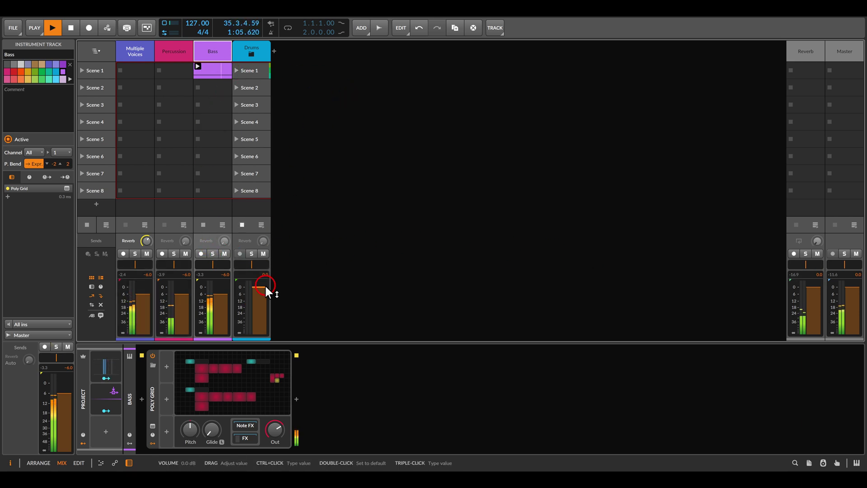
Open the Audio Rate Poly Grid, where Sine, Triangle, Sawtooth and Pulse feed Merge.
{"action": "left_click", "coordinate": [274, 353]}
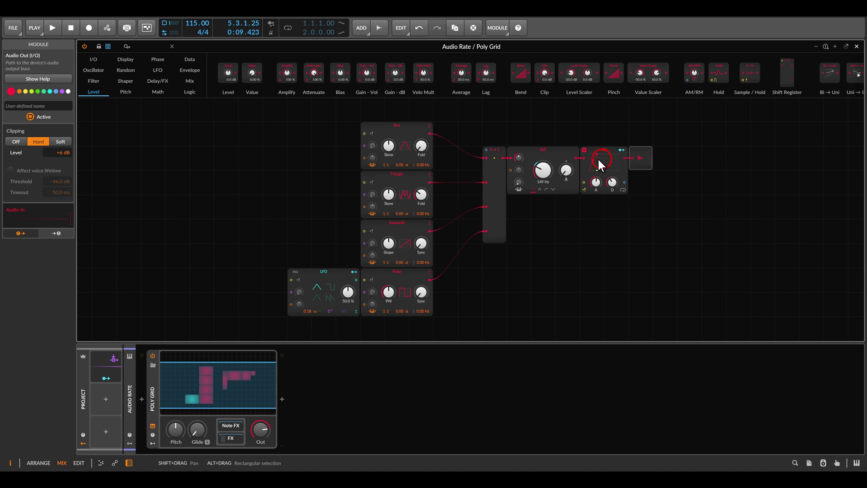
Select the Merge module, start playback, and list the Phase modules in the browser.
{"action": "mouse_move", "coordinate": [373, 146]}
{"action": "left_mouse_down"}
{"action": "mouse_move", "coordinate": [435, 304]}
{"action": "mouse_move", "coordinate": [448, 312]}
{"action": "left_mouse_up"}
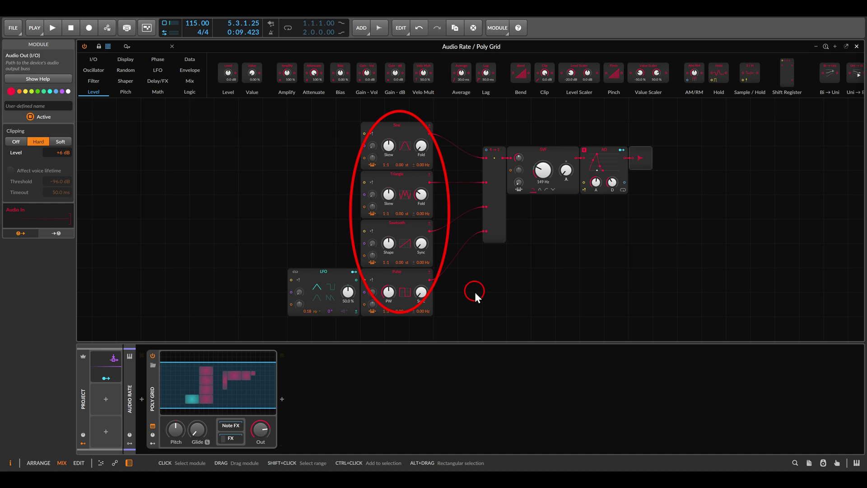
{"action": "scroll", "coordinate": [492, 176], "scroll_direction": "up", "scroll_amount": 3}
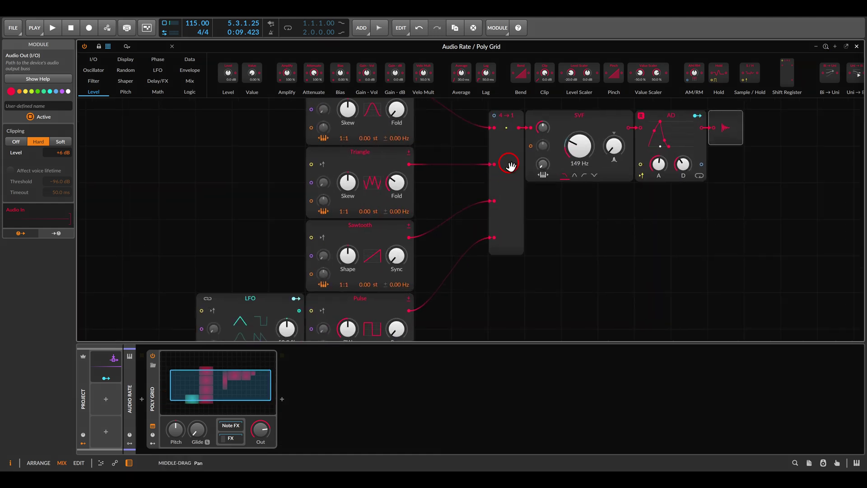
{"action": "left_click", "coordinate": [500, 187]}
{"action": "left_click_drag", "start_coordinate": [33, 147], "coordinate": [77, 180]}
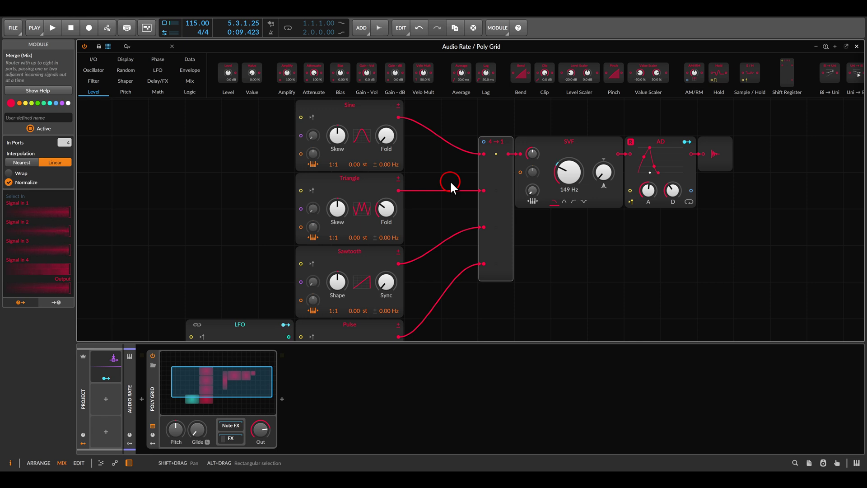
{"action": "key", "text": "space"}
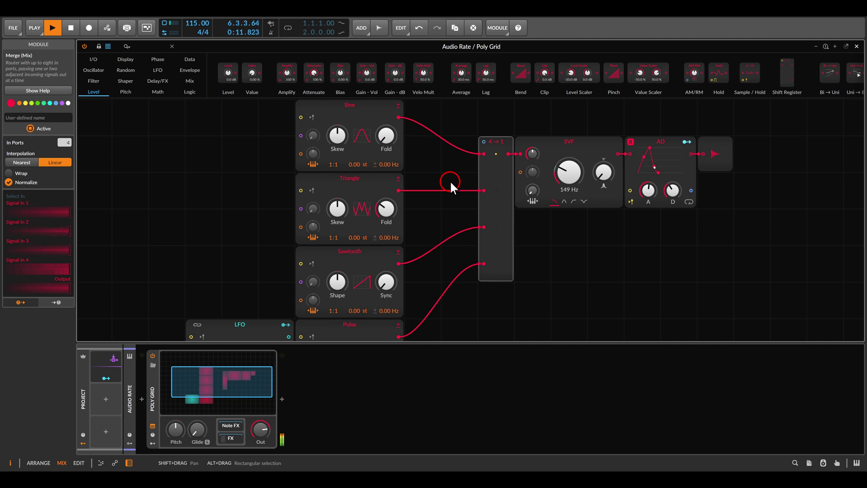
{"action": "scroll", "coordinate": [449, 185], "scroll_direction": "up", "scroll_amount": 3}
{"action": "left_click", "coordinate": [155, 60]}
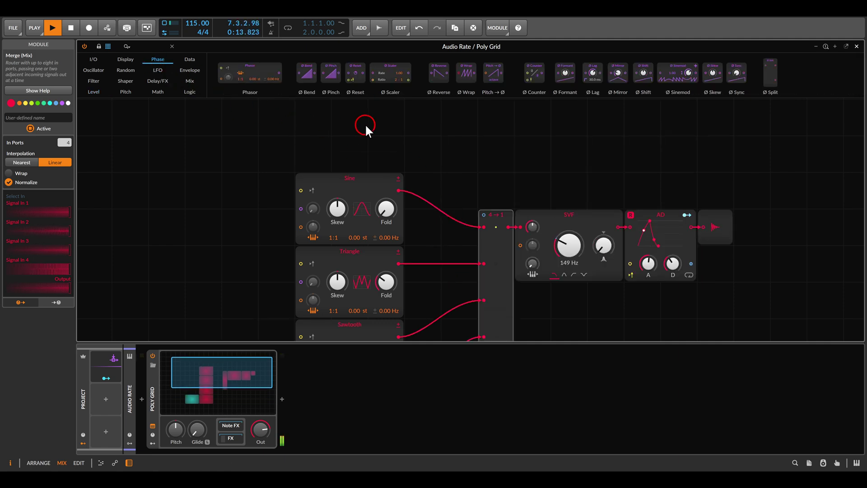
Place a Phasor above the Sine oscillator and preview it on a widened Oscilloscope.
{"action": "left_click_drag", "start_coordinate": [254, 86], "coordinate": [341, 147]}
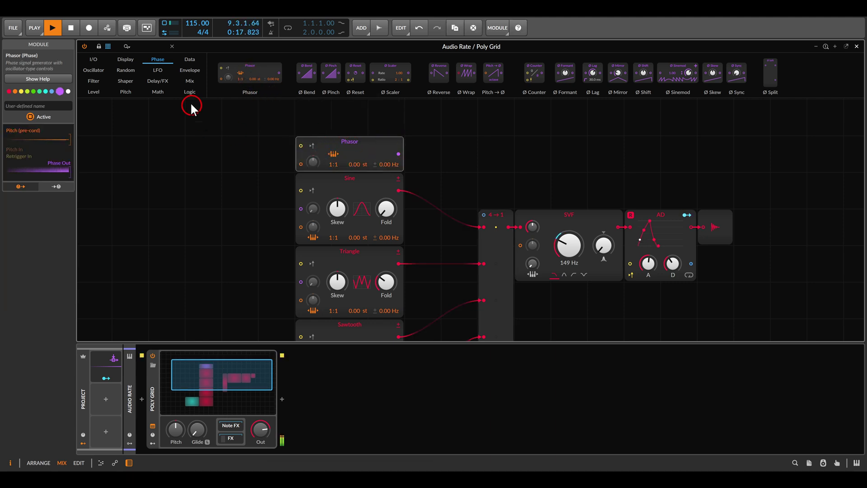
{"action": "left_click", "coordinate": [127, 61]}
{"action": "mouse_move", "coordinate": [406, 79]}
{"action": "left_mouse_down"}
{"action": "mouse_move", "coordinate": [451, 129]}
{"action": "mouse_move", "coordinate": [447, 119]}
{"action": "mouse_move", "coordinate": [399, 153]}
{"action": "left_mouse_up"}
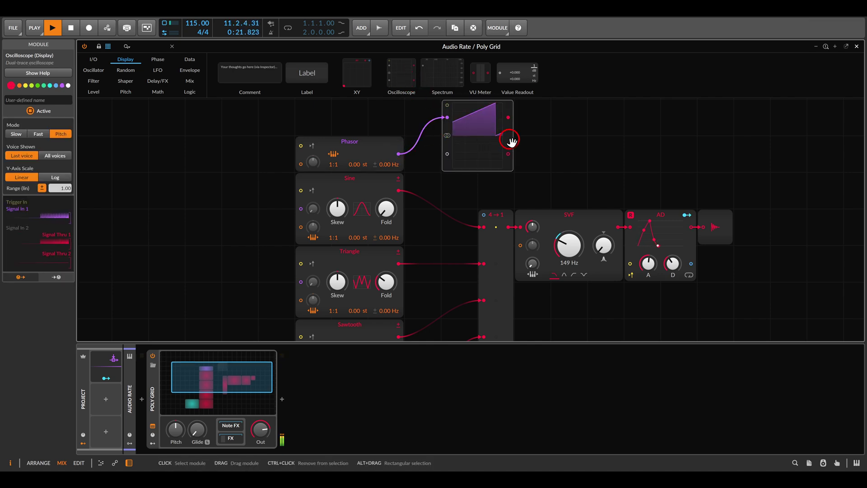
{"action": "left_click_drag", "start_coordinate": [523, 139], "coordinate": [585, 139]}
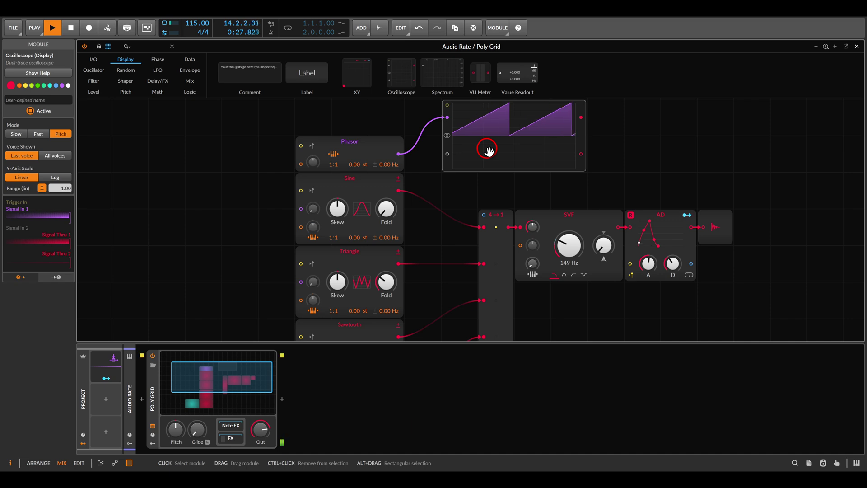
Delete the Oscilloscope and cable the Phasor output into Merge's Select In.
{"action": "key", "text": "Delete"}
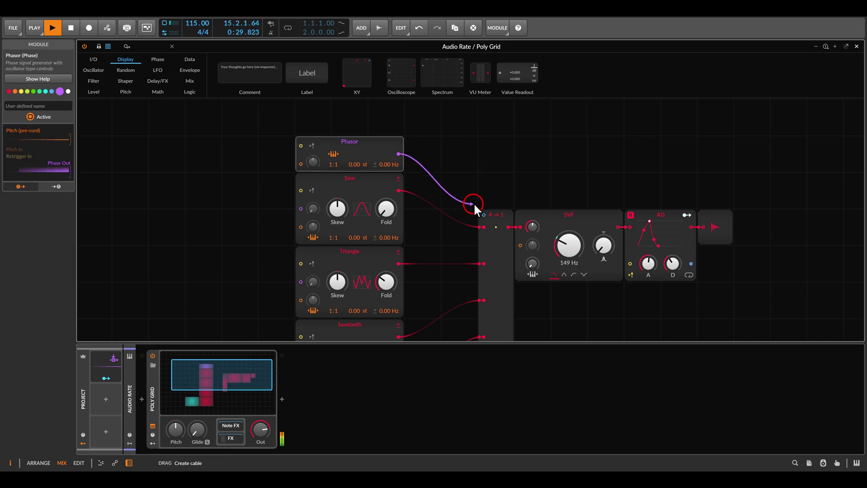
{"action": "left_click_drag", "start_coordinate": [473, 202], "coordinate": [481, 210]}
{"action": "scroll", "coordinate": [447, 167], "scroll_direction": "down", "scroll_amount": 2}
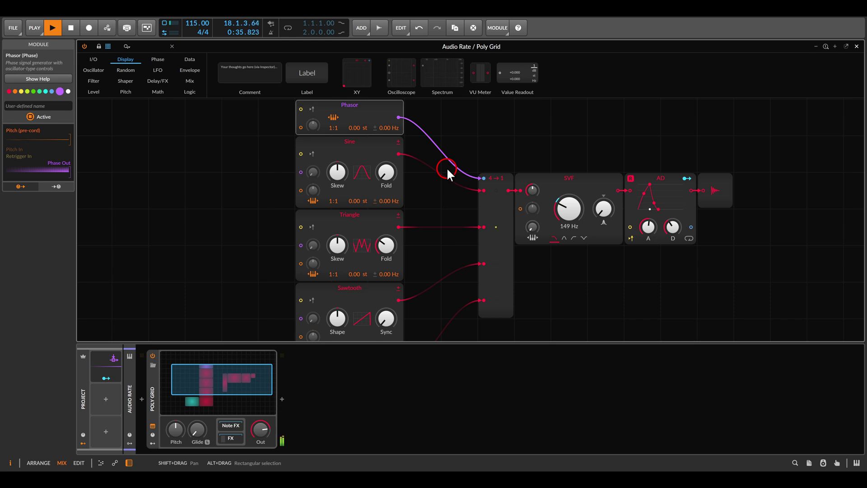
Set the Sine oscillator's detune to 2.22 Hz.
{"action": "left_click", "coordinate": [330, 121]}
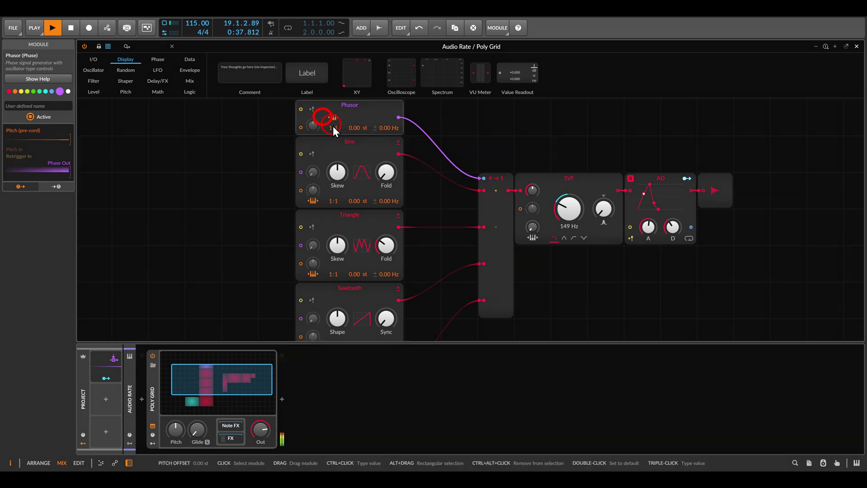
{"action": "left_click", "coordinate": [349, 141]}
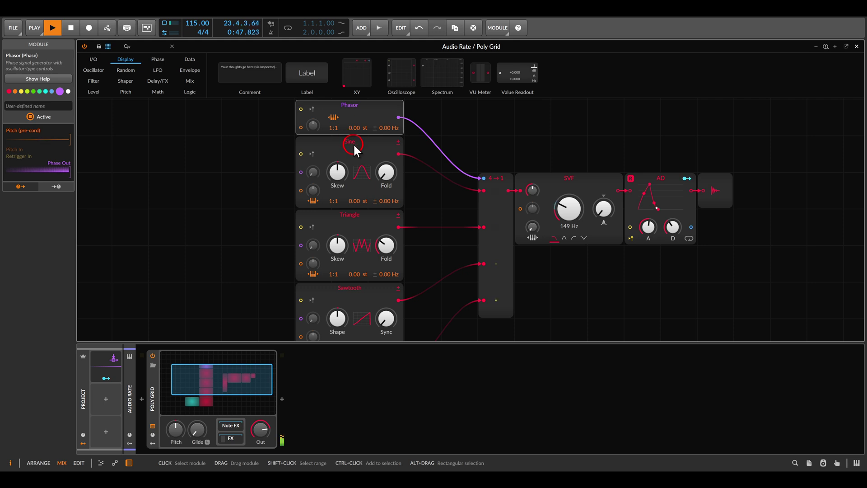
{"action": "left_click", "coordinate": [384, 201]}
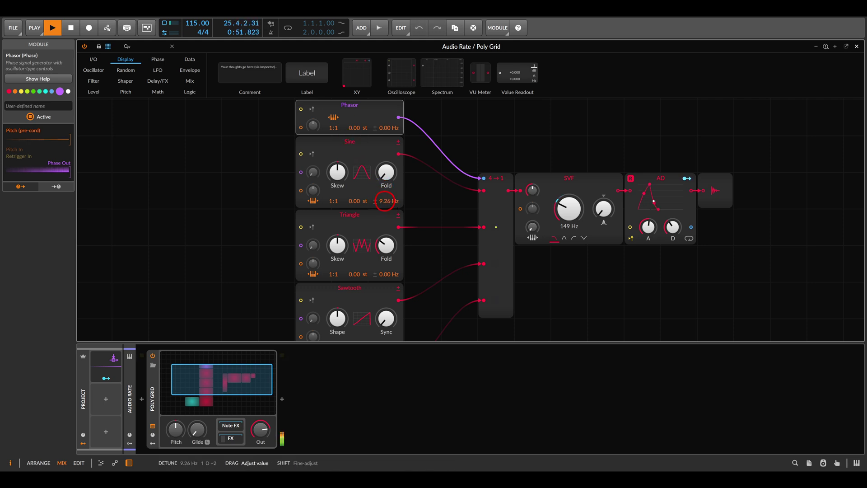
{"action": "left_click", "coordinate": [430, 220]}
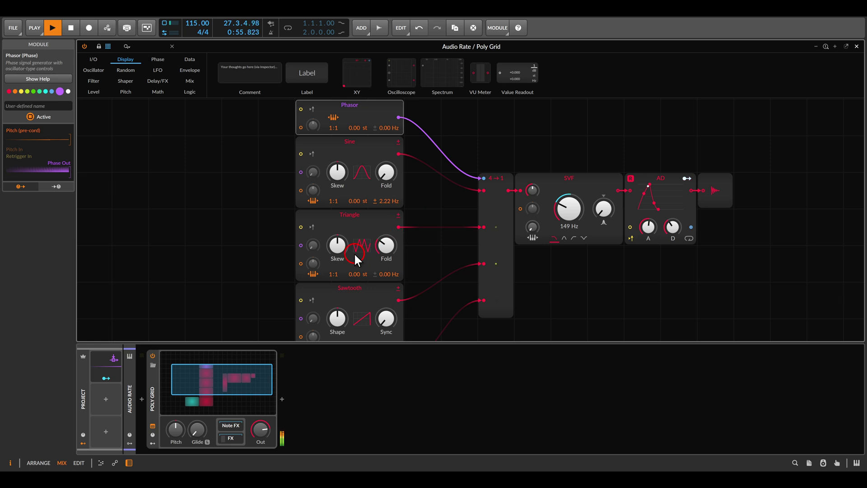
Set the Triangle ratio to 1:2 and the Sawtooth ratio to 1:4.
{"action": "left_click", "coordinate": [338, 274]}
{"action": "left_click_drag", "start_coordinate": [338, 273], "coordinate": [337, 273]}
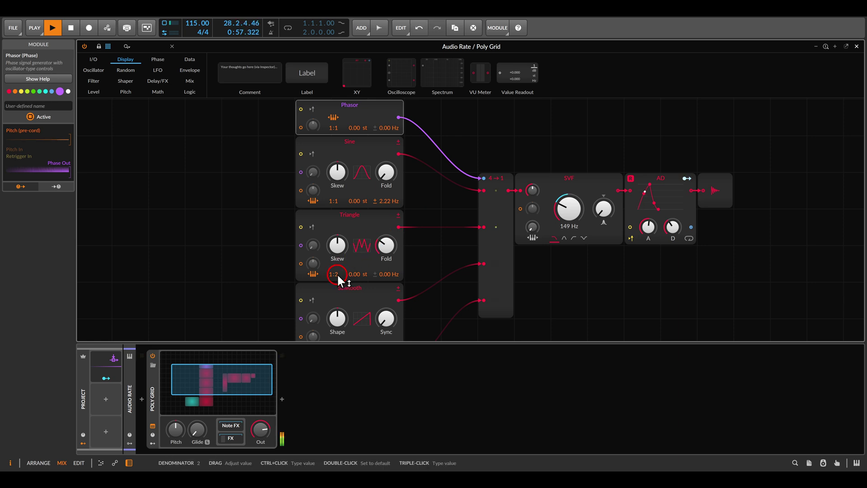
{"action": "scroll", "coordinate": [400, 238], "scroll_direction": "down", "scroll_amount": 1}
{"action": "left_click", "coordinate": [400, 238]}
{"action": "left_click", "coordinate": [333, 310]}
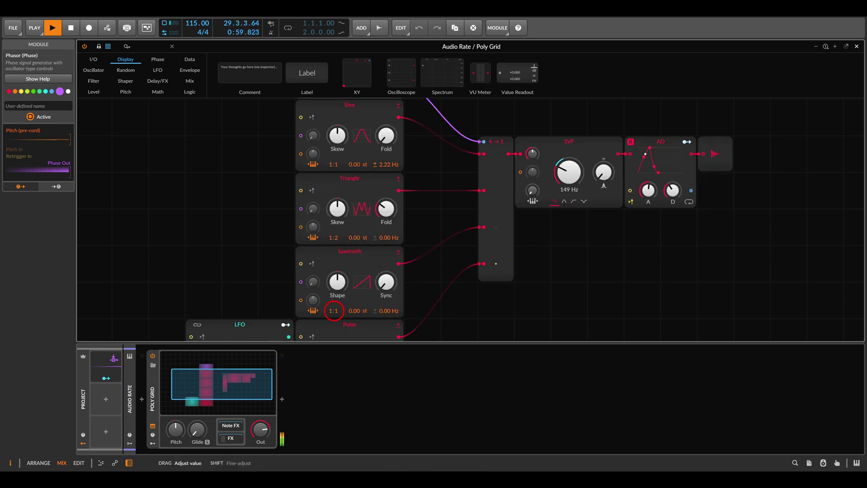
{"action": "scroll", "coordinate": [349, 254], "scroll_direction": "down", "scroll_amount": 2}
Make the LFO modulate the Pulse oscillator's pulse width.
{"action": "left_click", "coordinate": [349, 255]}
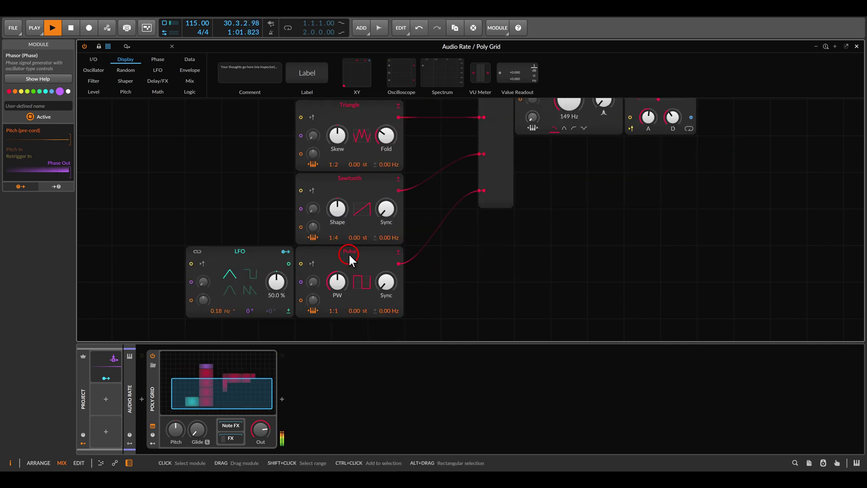
{"action": "left_click", "coordinate": [286, 251]}
{"action": "left_click_drag", "start_coordinate": [337, 282], "coordinate": [337, 278]}
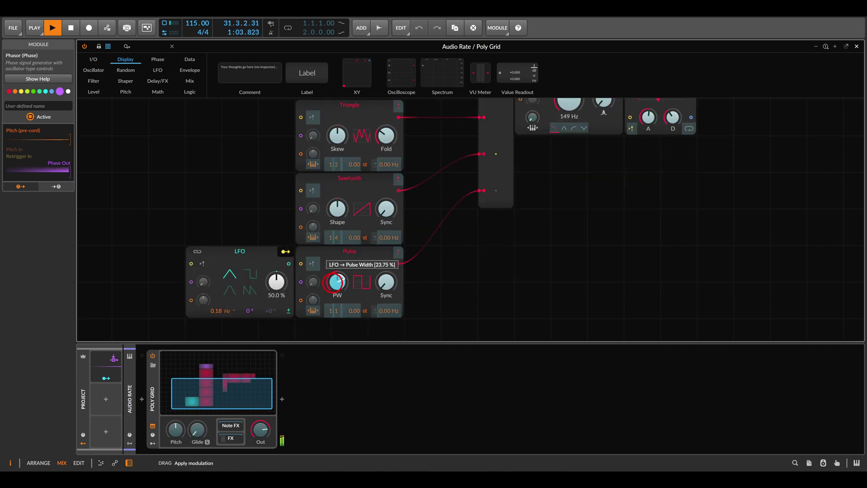
{"action": "left_click", "coordinate": [285, 251]}
{"action": "scroll", "coordinate": [389, 229], "scroll_direction": "down", "scroll_amount": 3}
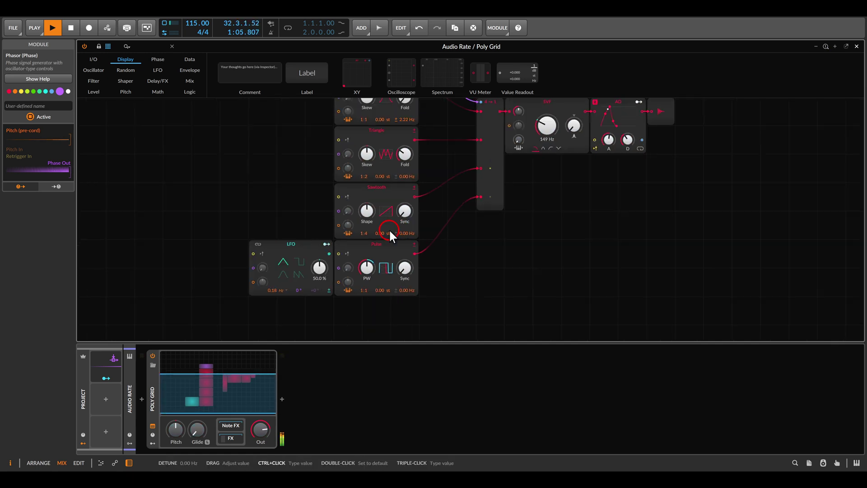
Set the Phasor's detune to 2.00 Hz.
{"action": "left_click", "coordinate": [399, 237]}
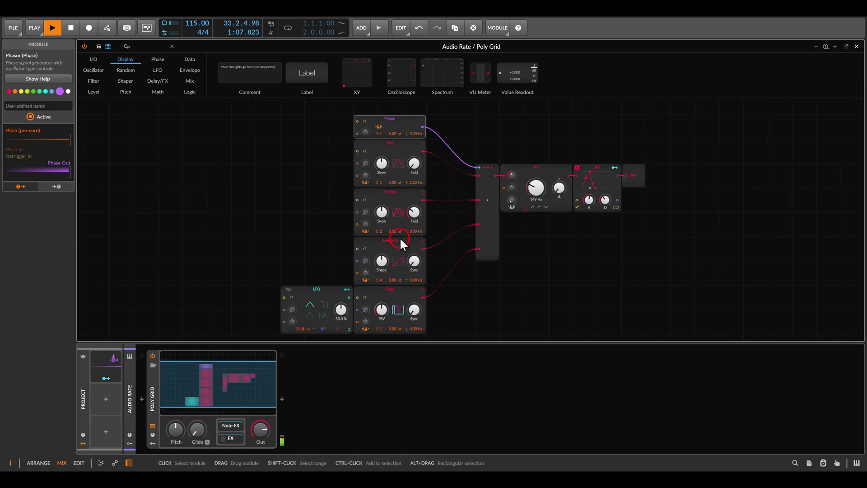
{"action": "left_click", "coordinate": [414, 181]}
{"action": "mouse_move", "coordinate": [333, 134]}
{"action": "left_mouse_down"}
{"action": "mouse_move", "coordinate": [421, 286]}
{"action": "mouse_move", "coordinate": [451, 310]}
{"action": "left_mouse_up"}
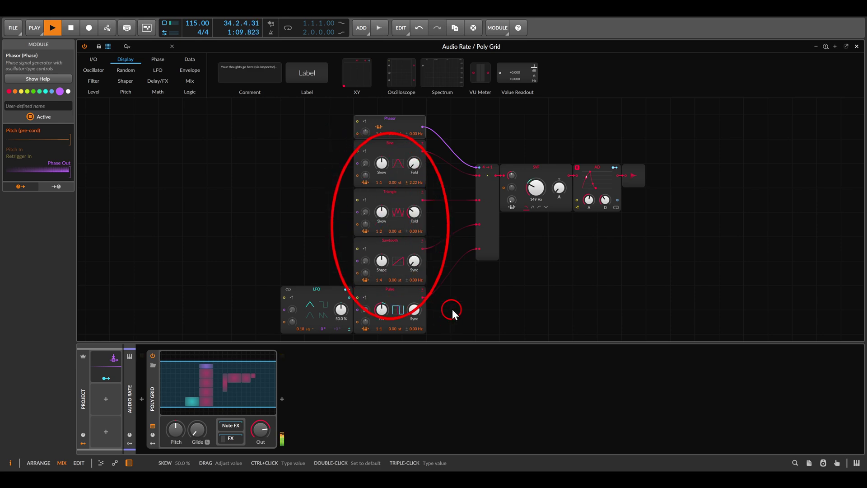
{"action": "left_click", "coordinate": [436, 161]}
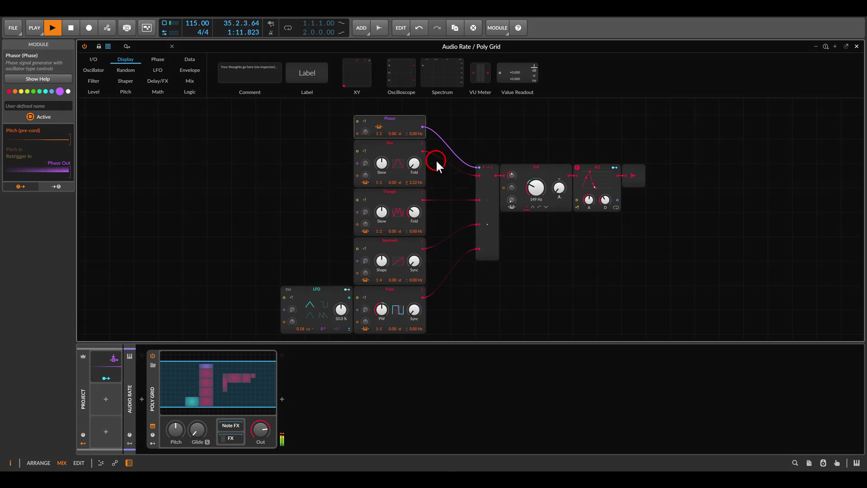
{"action": "left_click", "coordinate": [414, 133]}
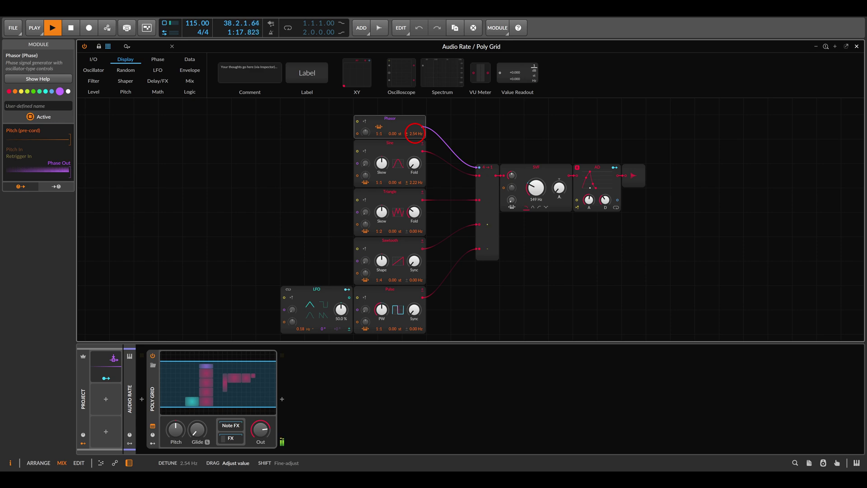
{"action": "left_click_drag", "start_coordinate": [415, 133], "coordinate": [415, 136]}
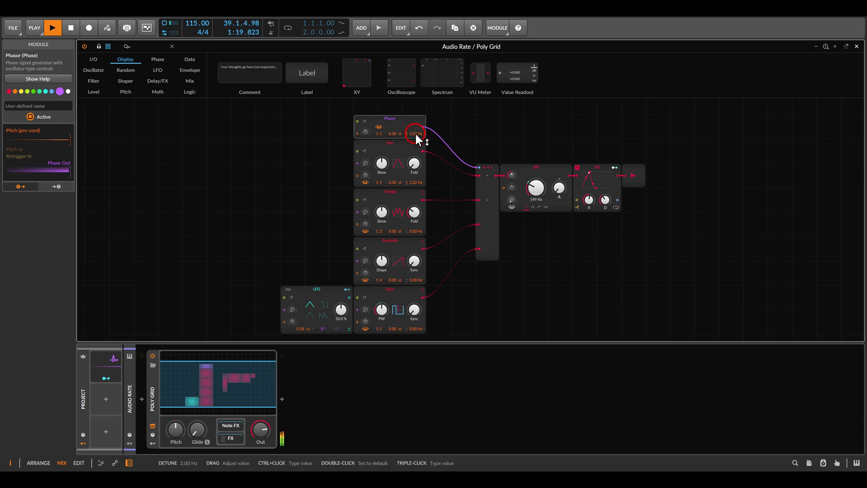
{"action": "left_click", "coordinate": [481, 132]}
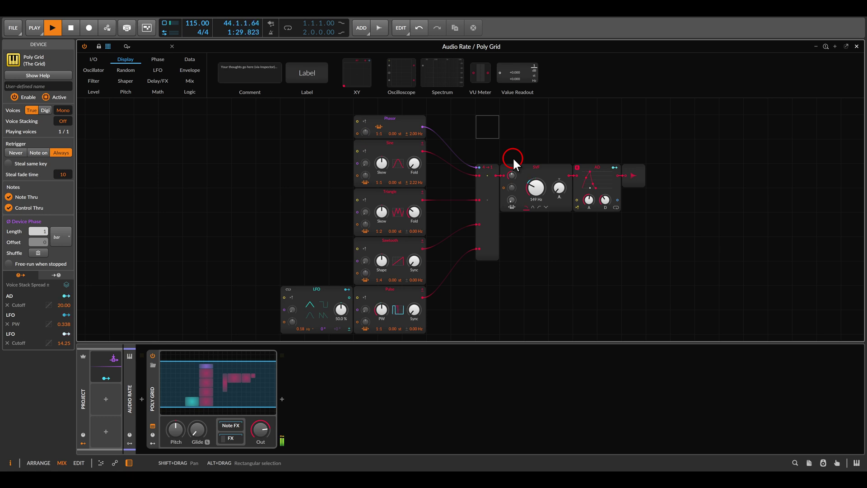
Stop playback, solo the Chord track, and open its S/H LFO and three-oscillator Poly Grid.
{"action": "key", "text": "Escape"}
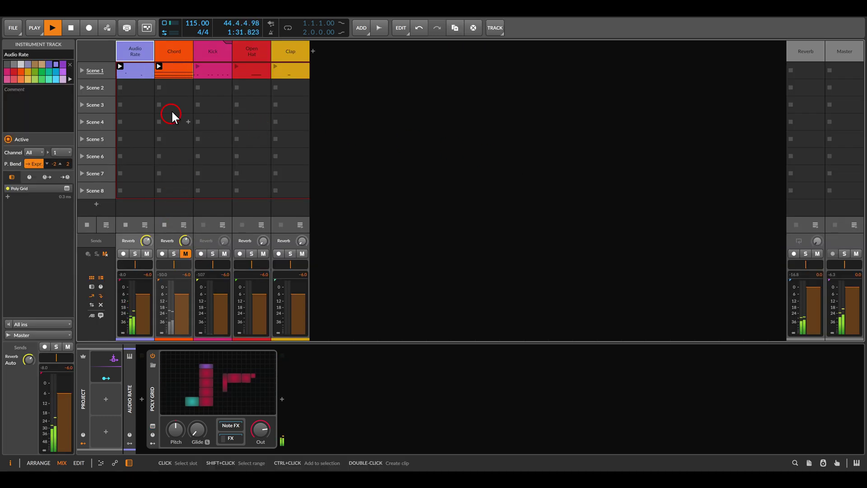
{"action": "key", "text": "space"}
{"action": "left_click", "coordinate": [174, 53]}
{"action": "left_click", "coordinate": [174, 254]}
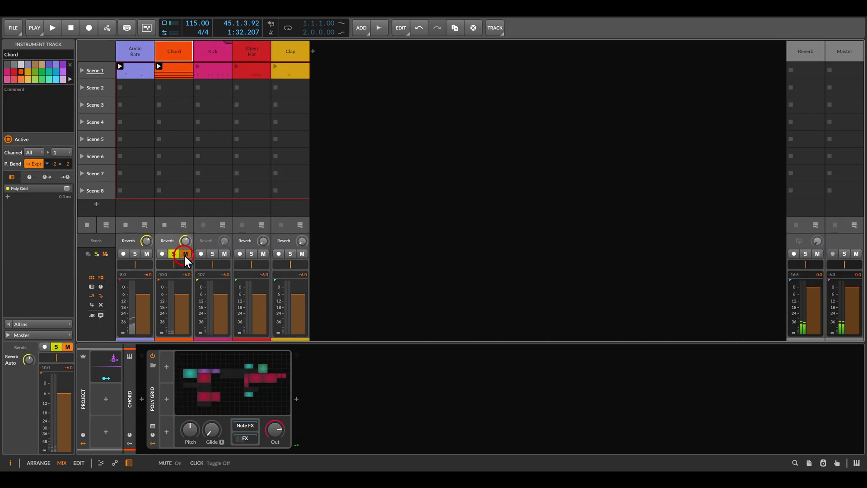
{"action": "left_click", "coordinate": [216, 367]}
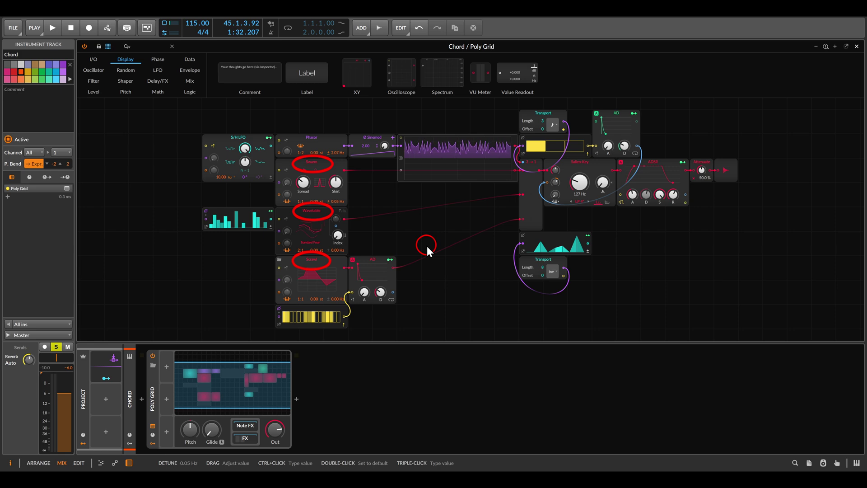
Zoom into the Chord grid, start playback, and raise the Sallen-Key cutoff from 127 Hz toward 193 Hz.
{"action": "key", "text": "plus"}
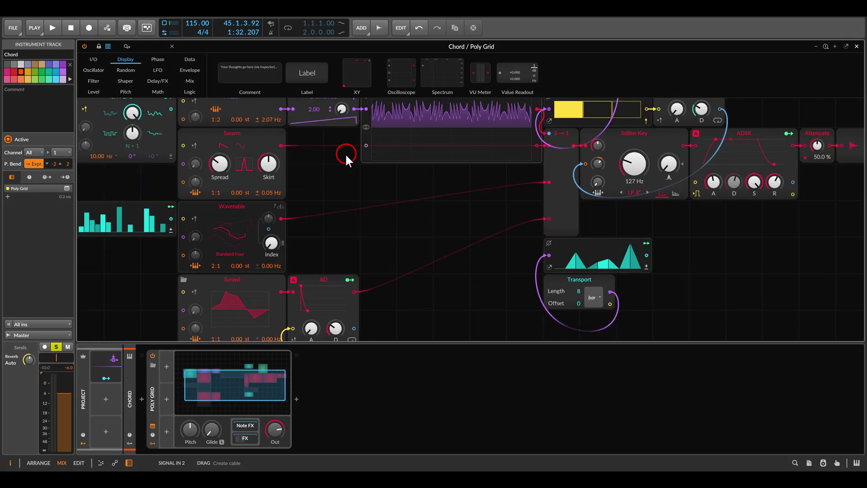
{"action": "scroll", "coordinate": [345, 153], "scroll_direction": "up", "scroll_amount": 3}
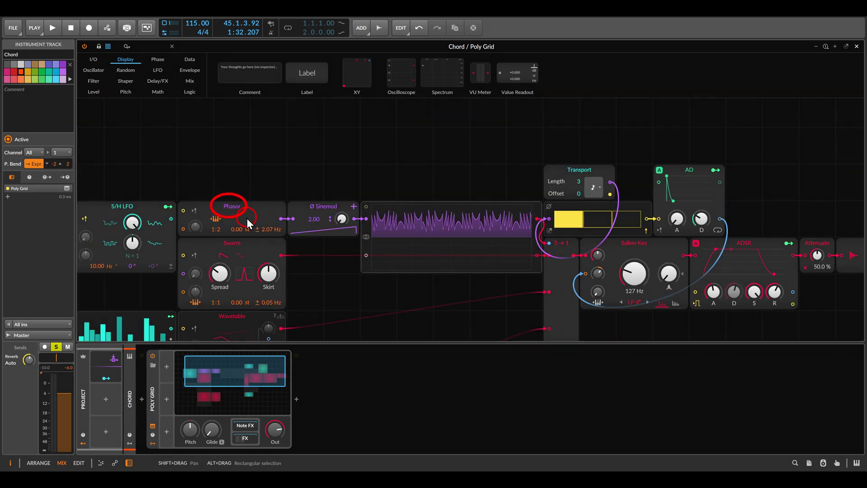
{"action": "mouse_move", "coordinate": [304, 194]}
{"action": "left_mouse_down"}
{"action": "mouse_move", "coordinate": [316, 216]}
{"action": "mouse_move", "coordinate": [343, 201]}
{"action": "left_mouse_up"}
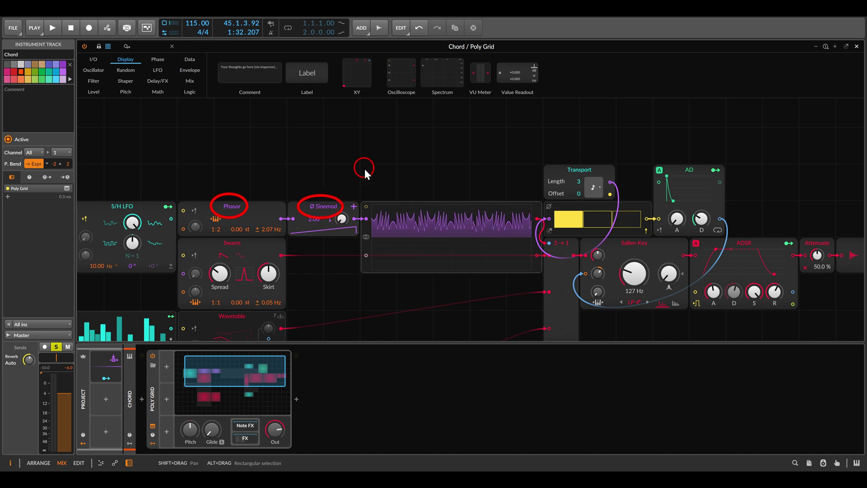
{"action": "key", "text": "space"}
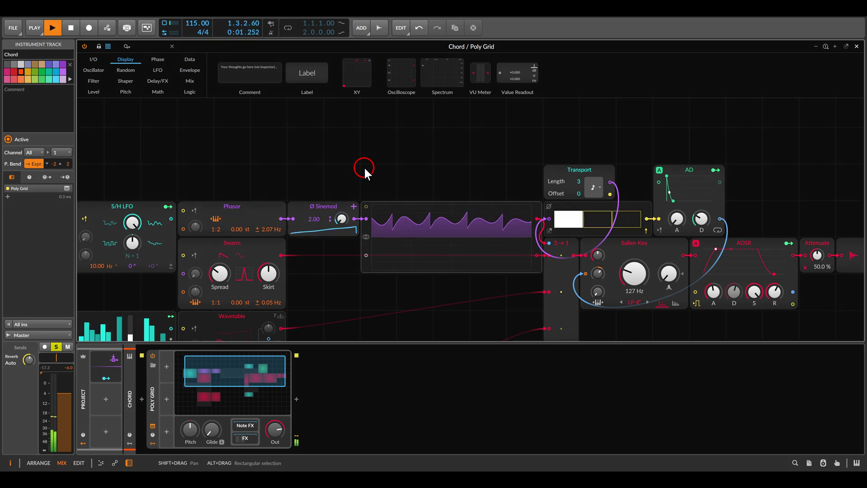
{"action": "scroll", "coordinate": [368, 172], "scroll_direction": "down", "scroll_amount": 2}
{"action": "scroll", "coordinate": [419, 171], "scroll_direction": "down", "scroll_amount": 3}
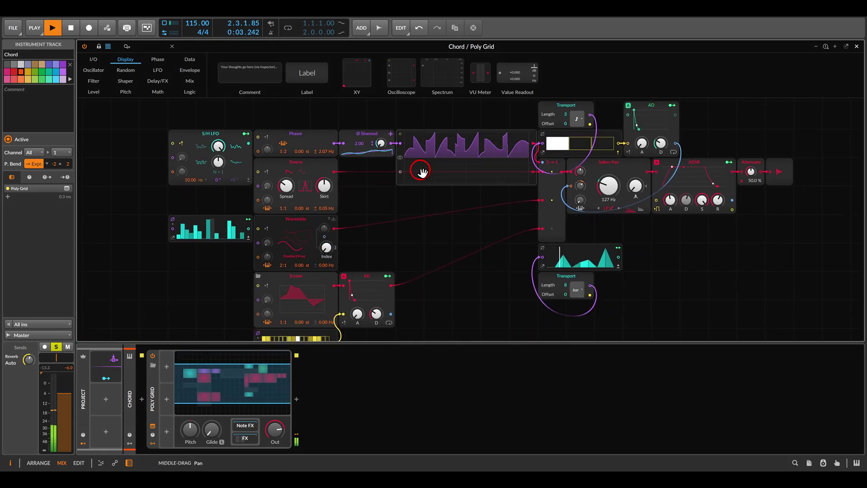
{"action": "scroll", "coordinate": [456, 207], "scroll_direction": "down", "scroll_amount": 1}
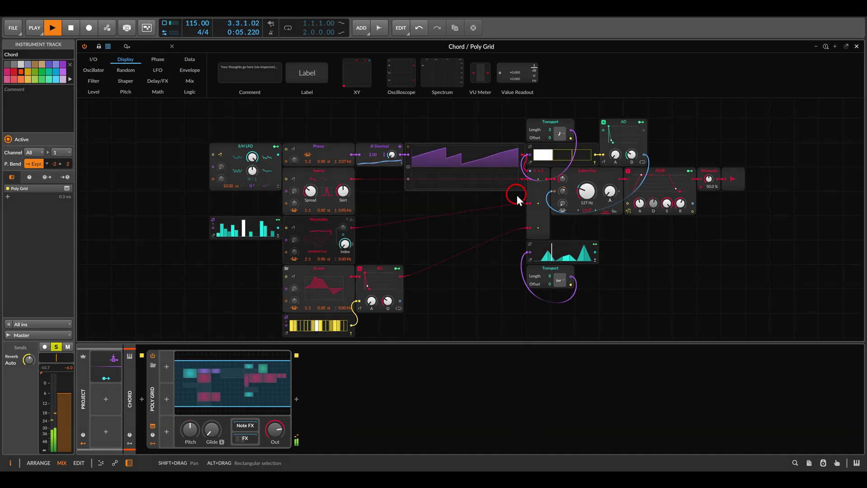
{"action": "left_click_drag", "start_coordinate": [516, 172], "coordinate": [517, 179]}
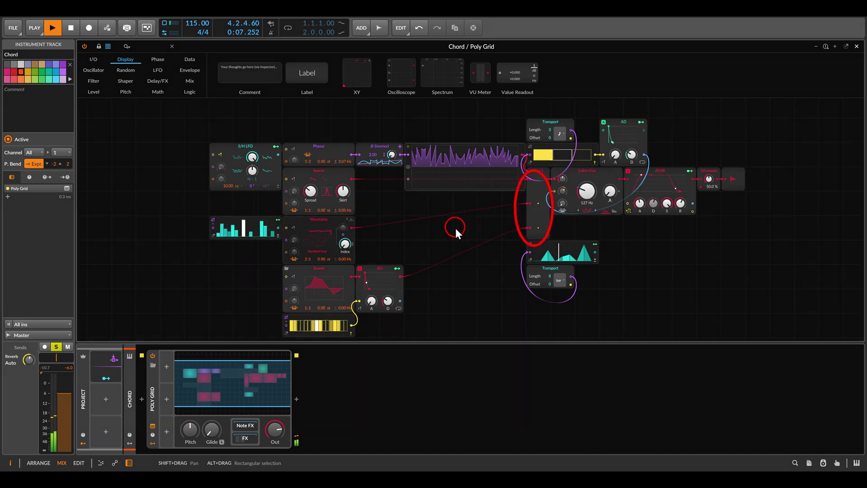
{"action": "mouse_move", "coordinate": [585, 191]}
{"action": "left_mouse_down"}
{"action": "mouse_move", "coordinate": [586, 169]}
{"action": "mouse_move", "coordinate": [585, 191]}
{"action": "left_mouse_up"}
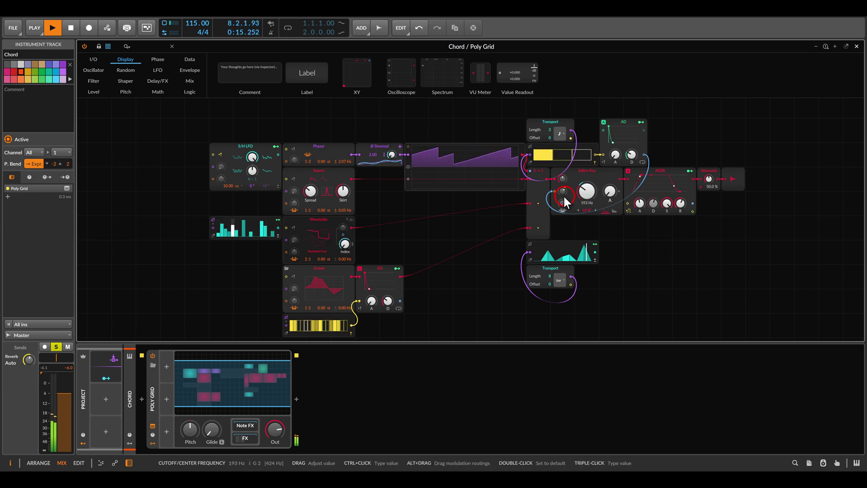
Return to the mixer, unsolo the Chord track, and reopen its Poly Grid patch.
{"action": "key", "text": "Escape"}
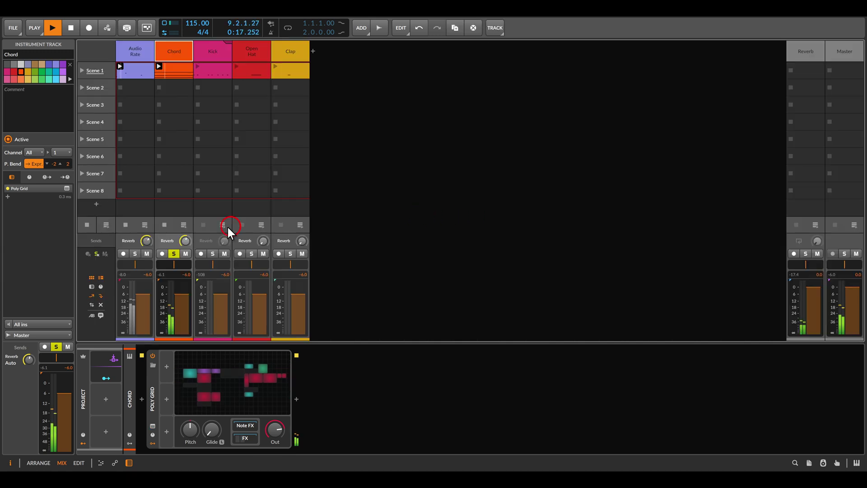
{"action": "left_click", "coordinate": [173, 253]}
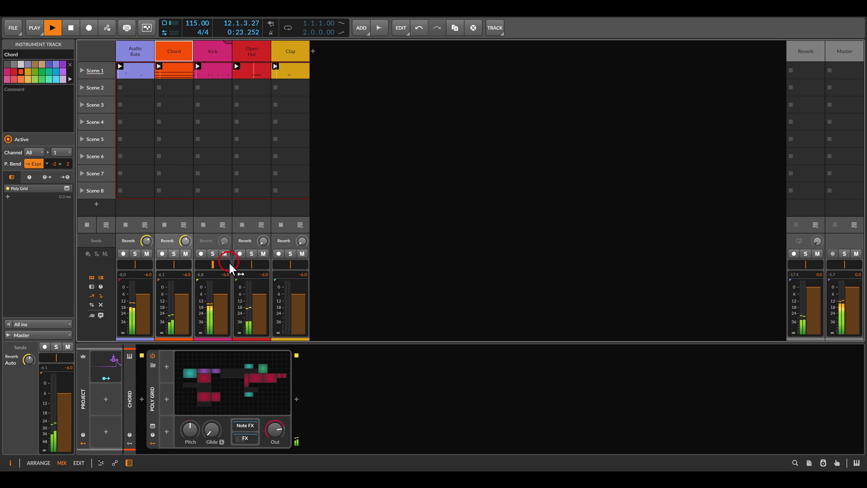
{"action": "double_click", "coordinate": [242, 363]}
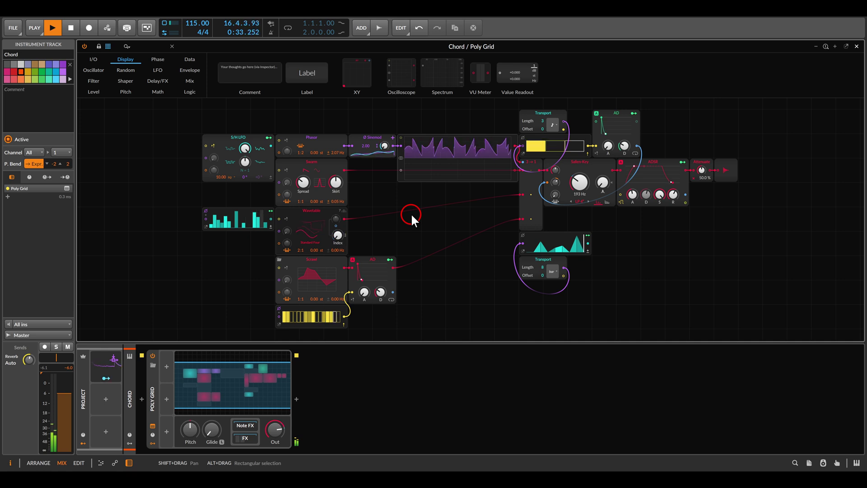
Sweep the Sallen-Key cutoff up then back down, and switch to the Modulation Poly Grid.
{"action": "mouse_move", "coordinate": [574, 186]}
{"action": "left_mouse_down"}
{"action": "mouse_move", "coordinate": [574, 174]}
{"action": "mouse_move", "coordinate": [575, 190]}
{"action": "left_mouse_up"}
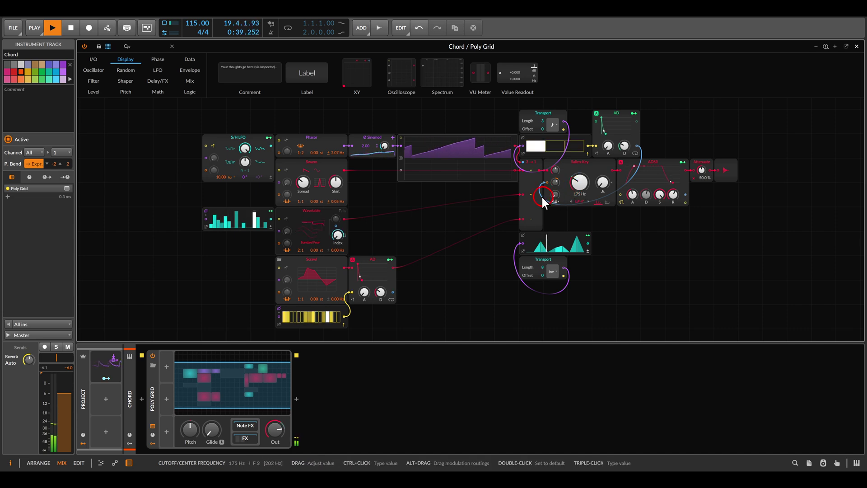
{"action": "left_click", "coordinate": [477, 201]}
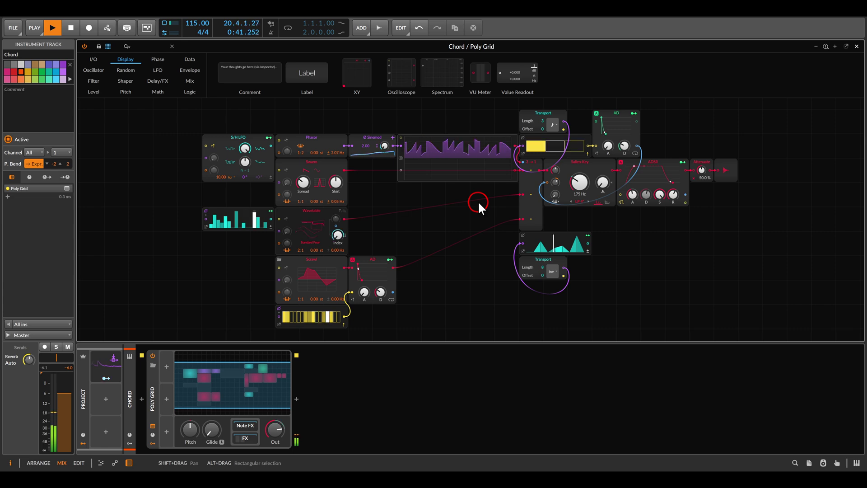
{"action": "left_click", "coordinate": [665, 220]}
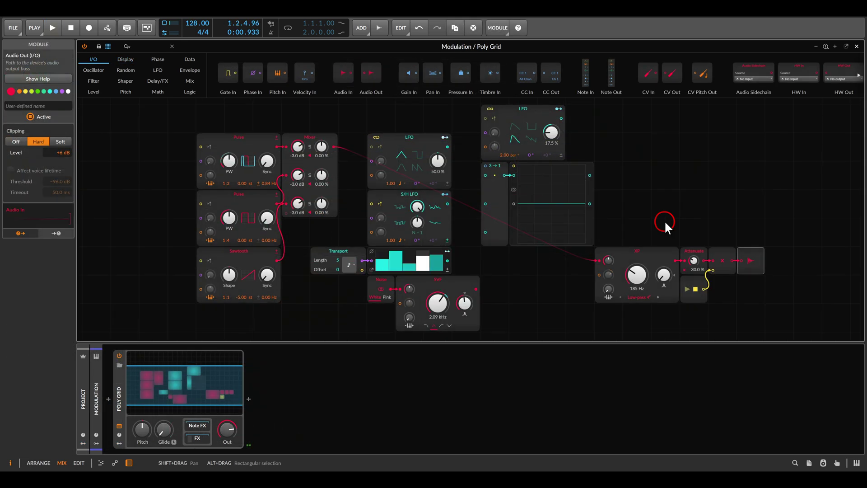
Play the Modulation patch, sweep the XP filter cutoff to 170 Hz, and cable the LFO into it.
{"action": "key", "text": "space"}
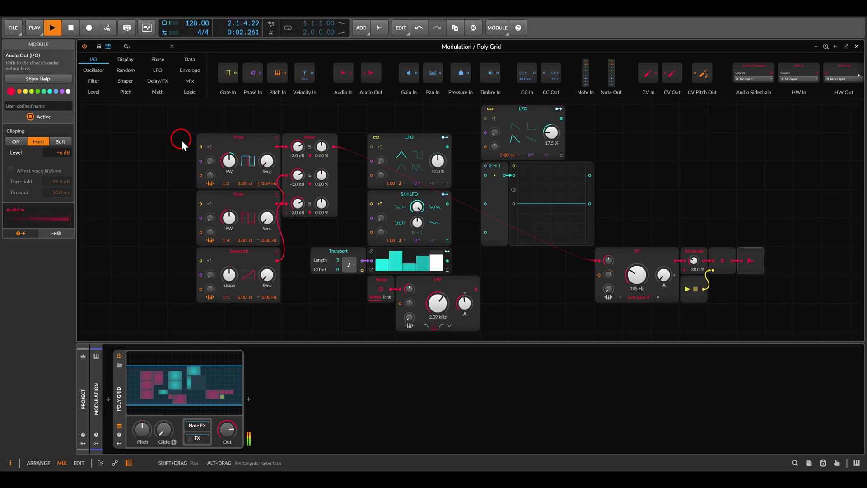
{"action": "left_click_drag", "start_coordinate": [175, 132], "coordinate": [284, 302]}
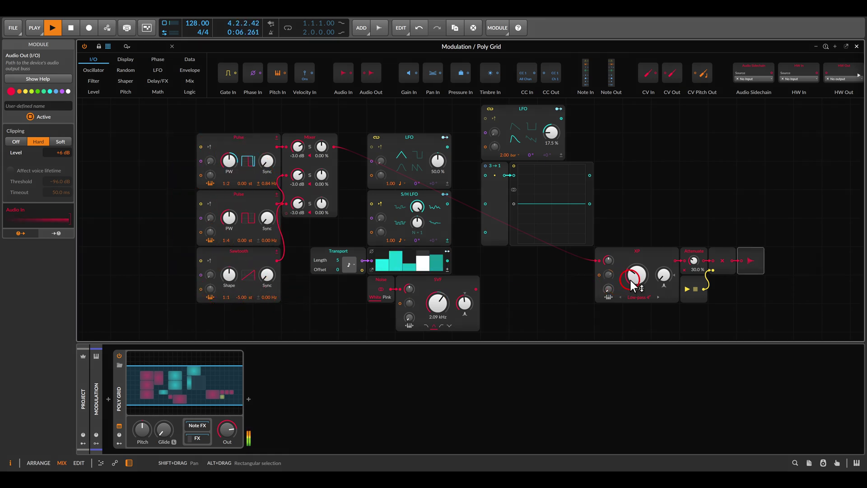
{"action": "mouse_move", "coordinate": [635, 276]}
{"action": "left_mouse_down"}
{"action": "mouse_move", "coordinate": [635, 265]}
{"action": "mouse_move", "coordinate": [635, 277]}
{"action": "left_mouse_up"}
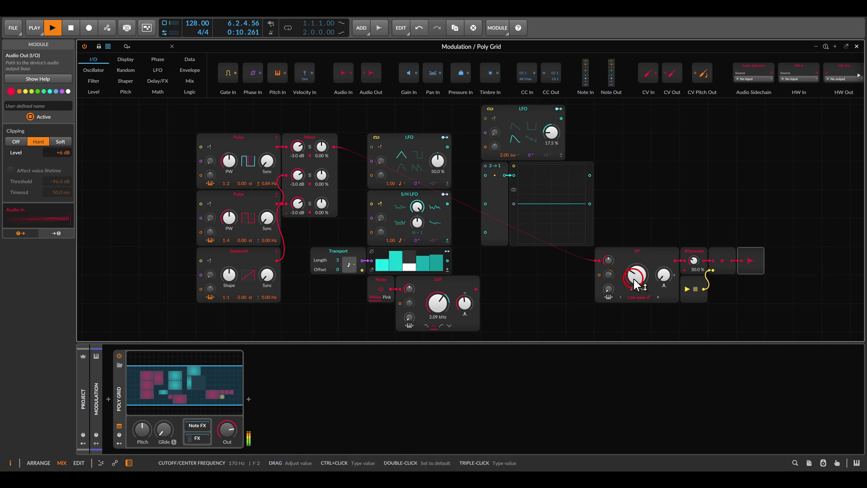
{"action": "left_click_drag", "start_coordinate": [448, 147], "coordinate": [597, 274]}
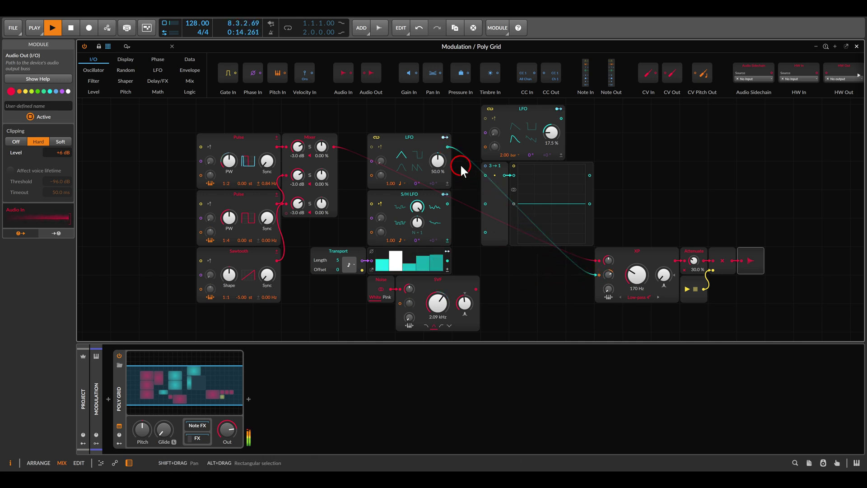
Try the S/H LFO and Steps as cutoff sources, then remove the cable into XP Cutoff.
{"action": "left_click_drag", "start_coordinate": [447, 147], "coordinate": [448, 204]}
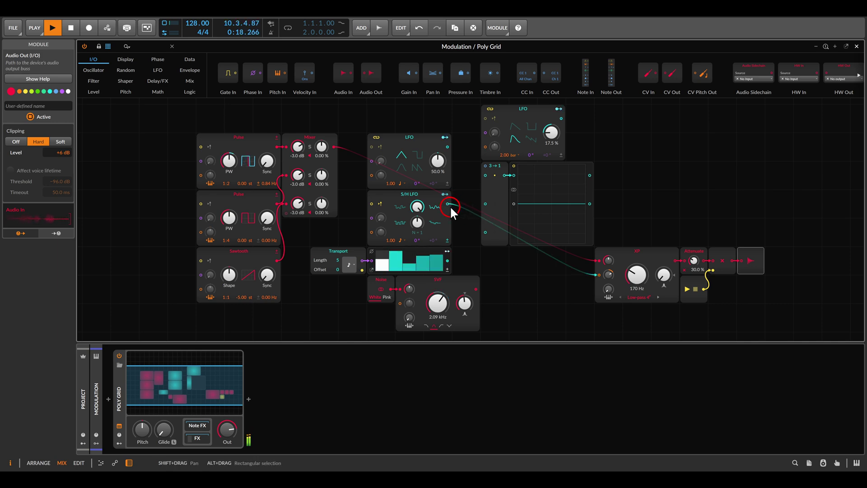
{"action": "left_click_drag", "start_coordinate": [448, 203], "coordinate": [448, 260]}
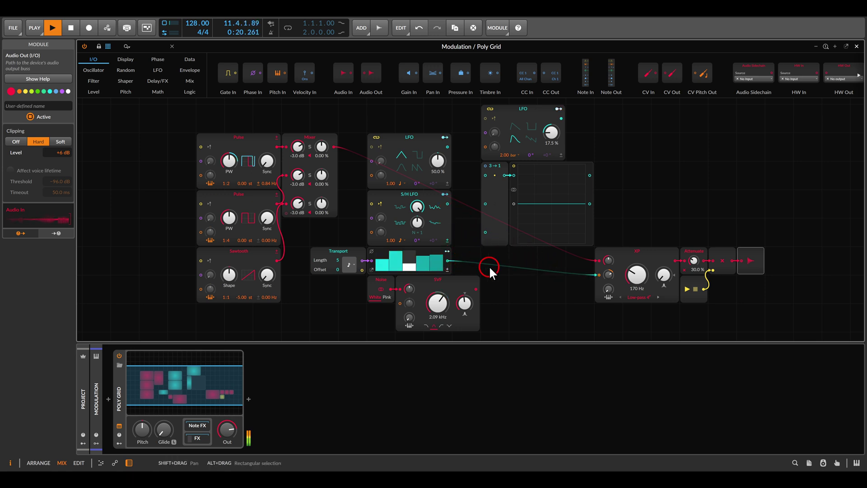
{"action": "left_click", "coordinate": [597, 273]}
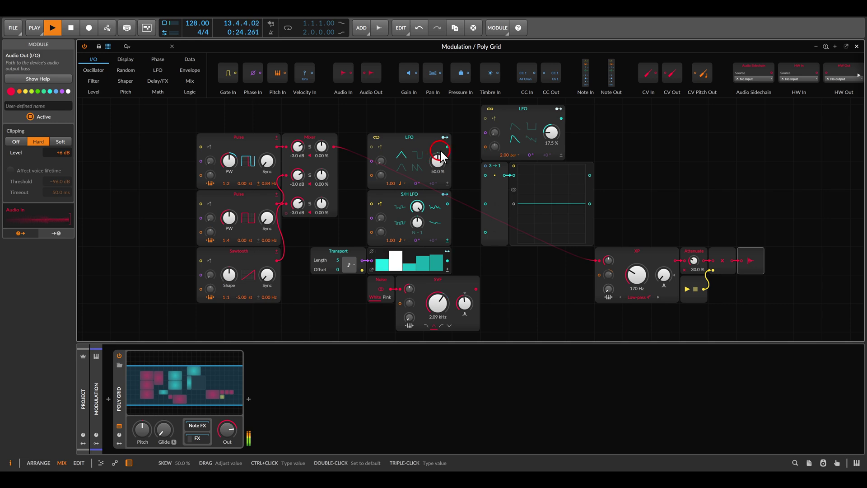
Cable LFO and Steps into Merge, the top LFO into Select In, and Merge out to XP Cutoff.
{"action": "mouse_move", "coordinate": [448, 146]}
{"action": "left_mouse_down"}
{"action": "mouse_move", "coordinate": [482, 176]}
{"action": "mouse_move", "coordinate": [448, 203]}
{"action": "left_mouse_up"}
{"action": "left_click_drag", "start_coordinate": [448, 261], "coordinate": [484, 232]}
{"action": "left_click", "coordinate": [497, 207]}
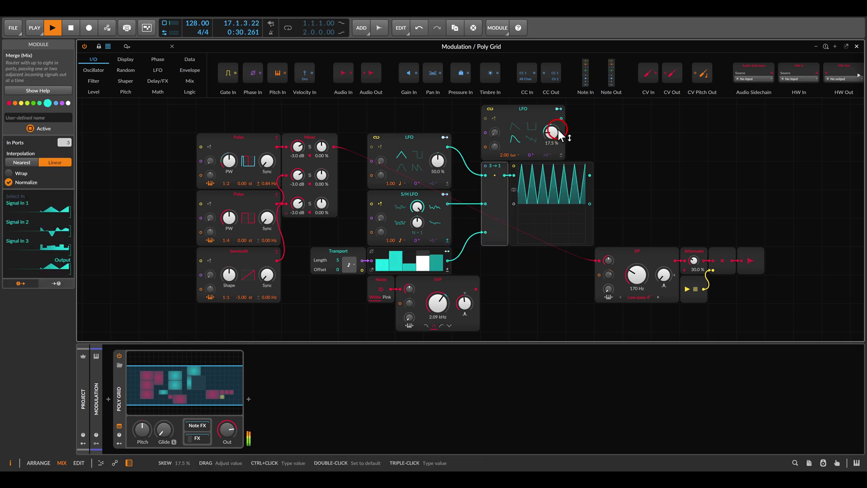
{"action": "left_click_drag", "start_coordinate": [562, 118], "coordinate": [485, 166]}
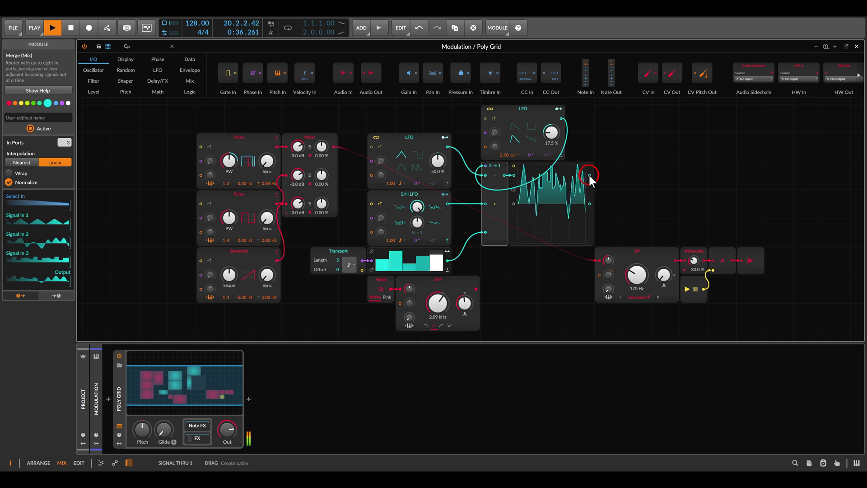
{"action": "left_click_drag", "start_coordinate": [589, 175], "coordinate": [597, 261]}
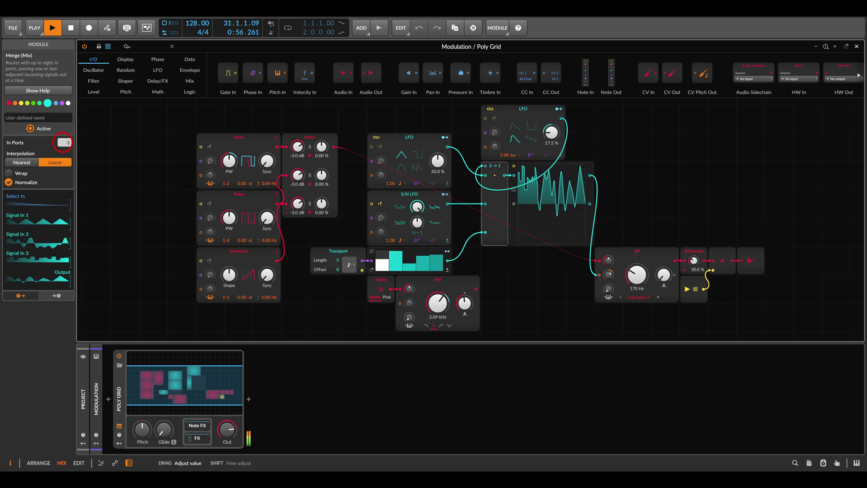
Expand the Merge to 4 inputs, cable the SVF output into input 4, and raise XP cutoff to 243 Hz.
{"action": "left_click_drag", "start_coordinate": [63, 143], "coordinate": [569, 288]}
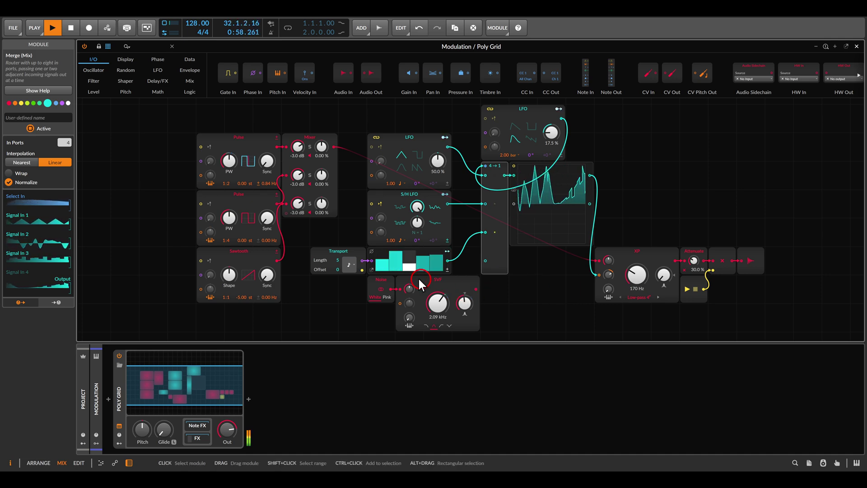
{"action": "mouse_move", "coordinate": [418, 278]}
{"action": "left_mouse_down"}
{"action": "mouse_move", "coordinate": [356, 276]}
{"action": "mouse_move", "coordinate": [439, 304]}
{"action": "mouse_move", "coordinate": [496, 338]}
{"action": "left_mouse_up"}
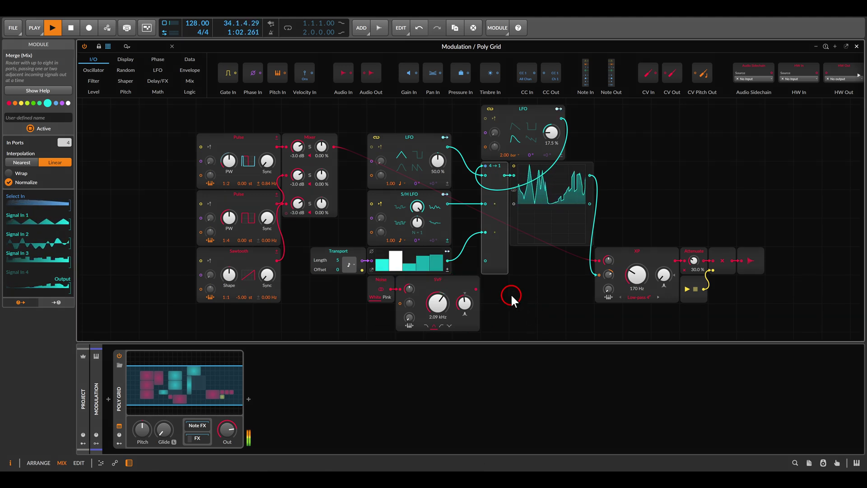
{"action": "left_click_drag", "start_coordinate": [476, 289], "coordinate": [485, 261]}
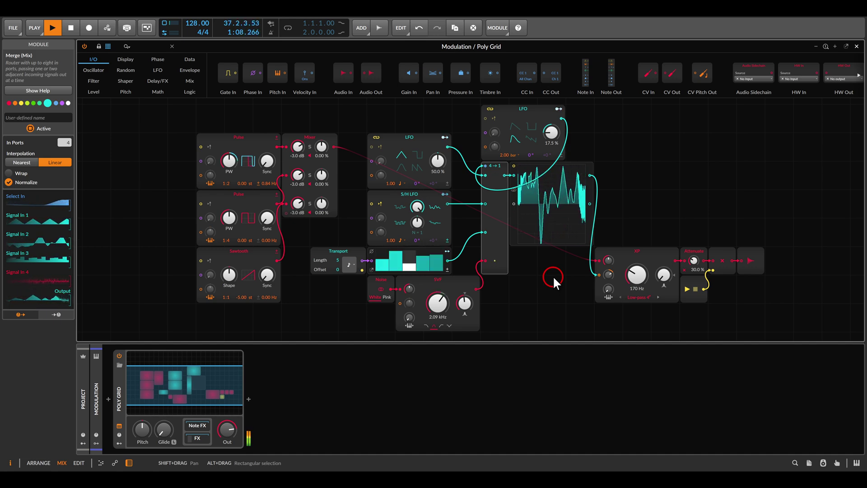
{"action": "left_click_drag", "start_coordinate": [634, 274], "coordinate": [632, 271]}
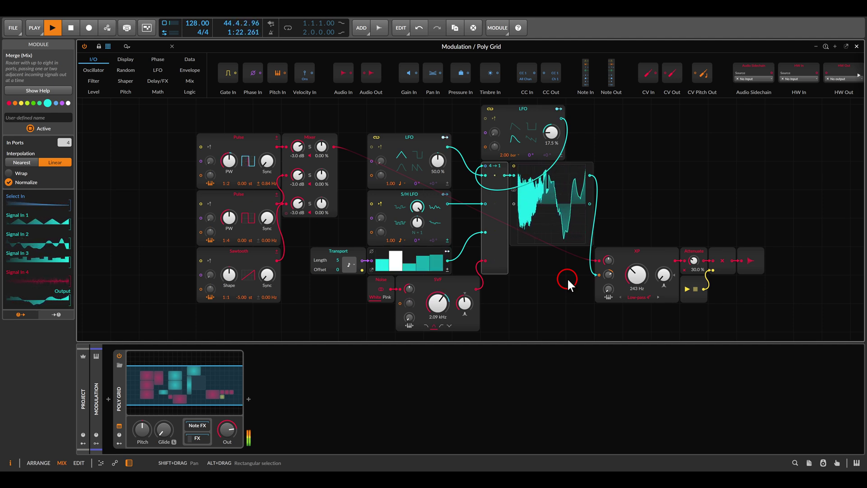
Leave the Grid editor, unmute and solo the Sine track, and open its Poly Grid device.
{"action": "key", "text": "Escape"}
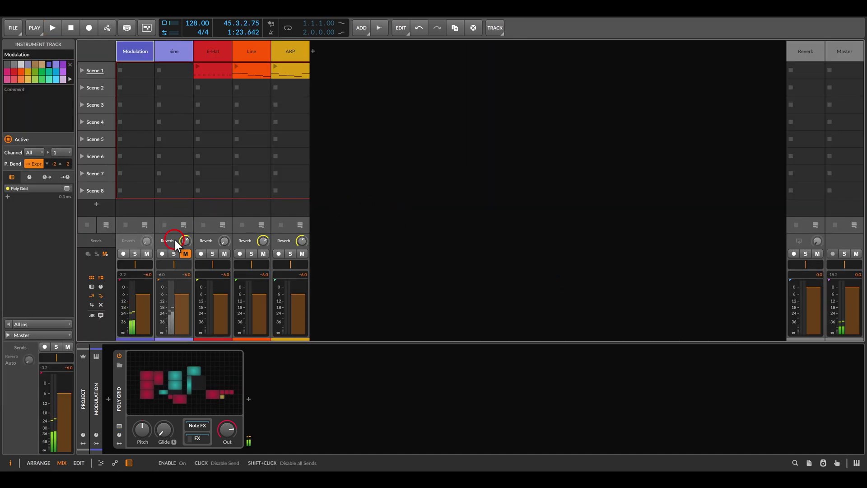
{"action": "left_click", "coordinate": [174, 253]}
{"action": "left_click", "coordinate": [185, 253]}
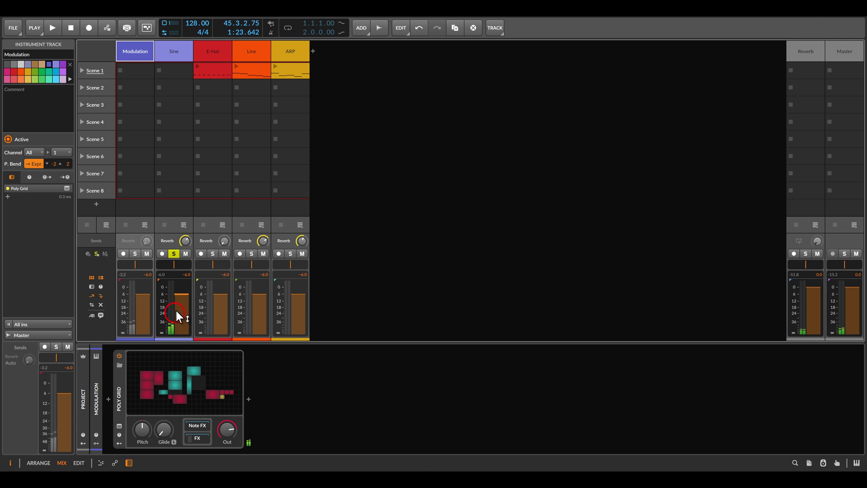
{"action": "left_click", "coordinate": [174, 53]}
{"action": "double_click", "coordinate": [188, 376]}
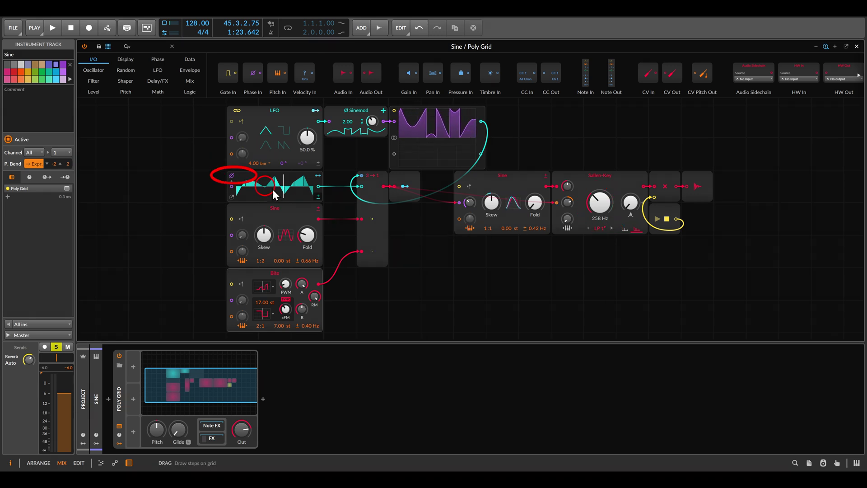
Start playback so the Sine track's Poly Grid patch plays, leaving its modules unchanged.
{"action": "key", "text": "space"}
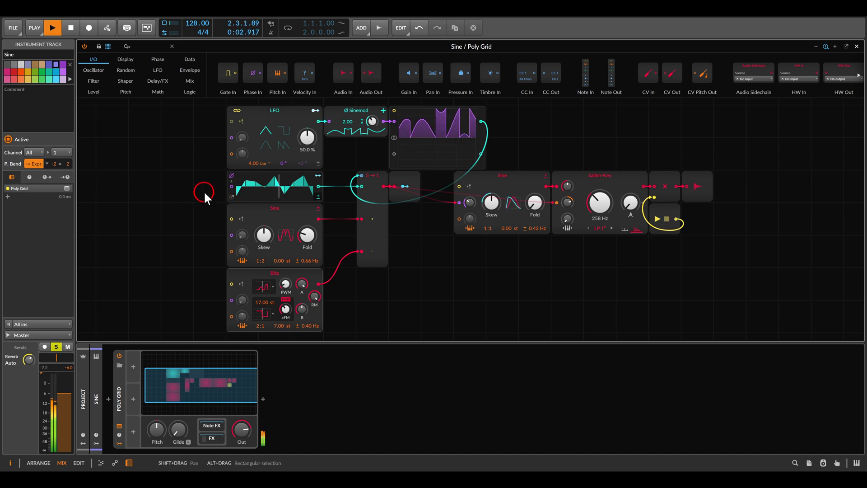
{"action": "left_click_drag", "start_coordinate": [262, 208], "coordinate": [281, 213]}
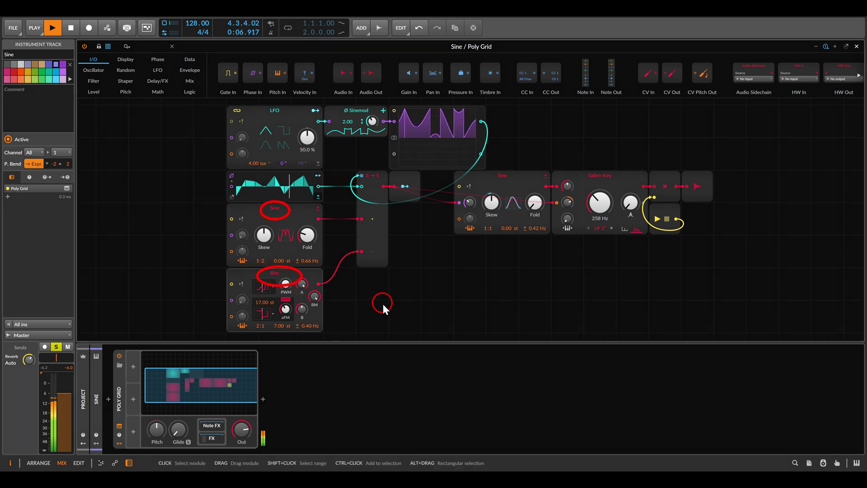
{"action": "key", "text": "e"}
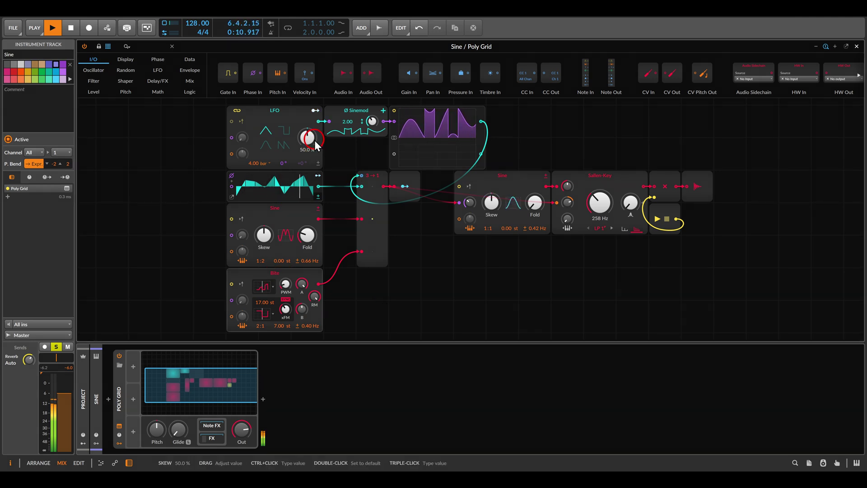
{"action": "mouse_move", "coordinate": [339, 110]}
{"action": "left_mouse_down"}
{"action": "mouse_move", "coordinate": [375, 118]}
{"action": "mouse_move", "coordinate": [339, 106]}
{"action": "left_mouse_up"}
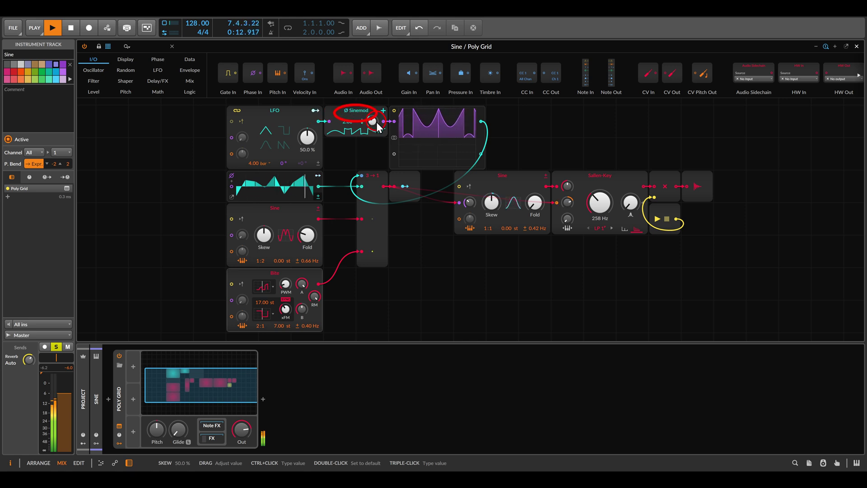
{"action": "key", "text": "e"}
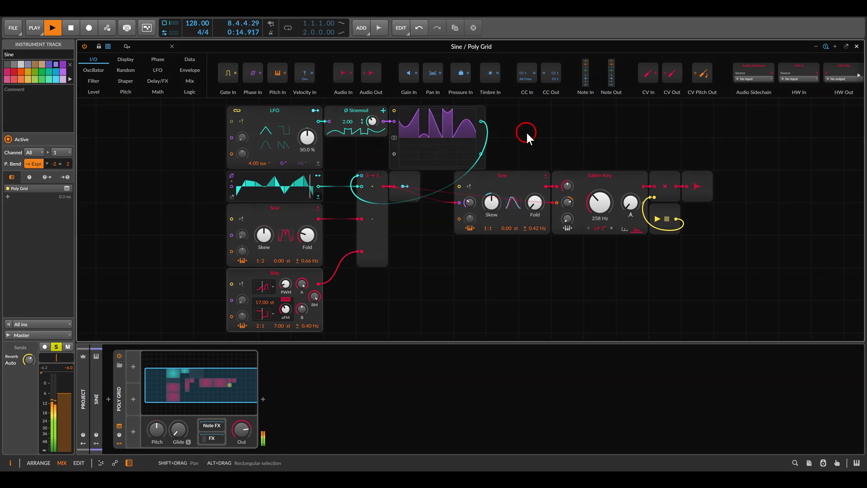